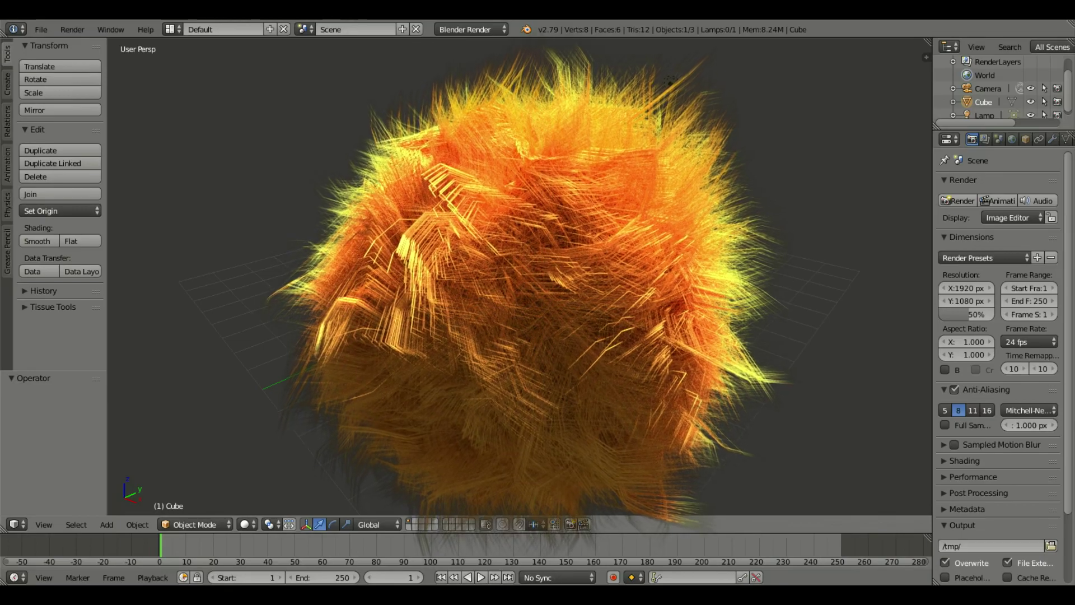
Step: Delete the default camera from the scene, leaving the cube selected
{"action": "right_click", "coordinate": [134, 201]}
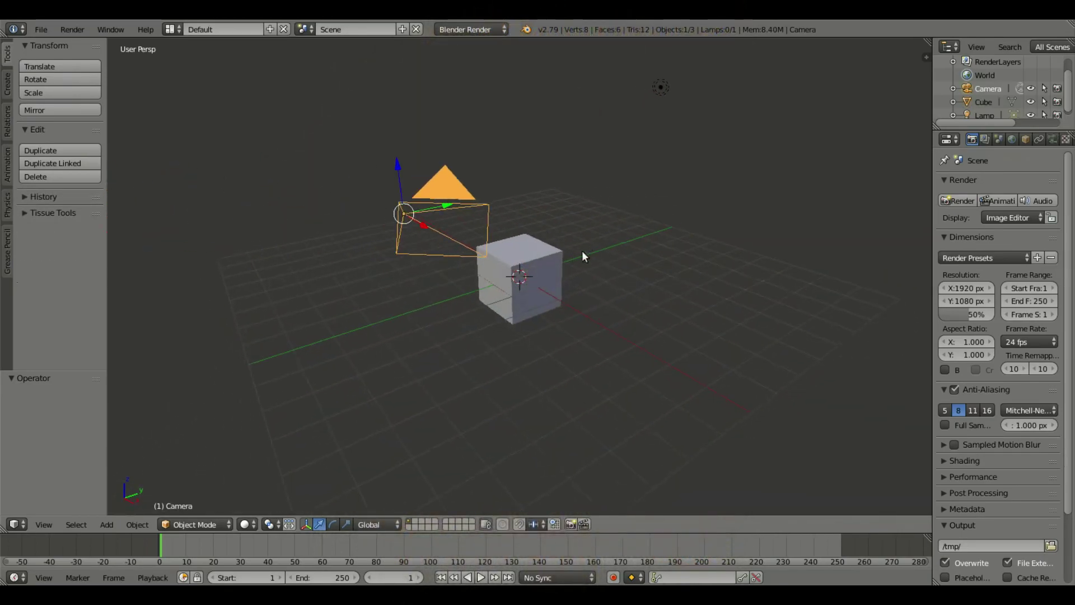
{"action": "right_click", "coordinate": [585, 253]}
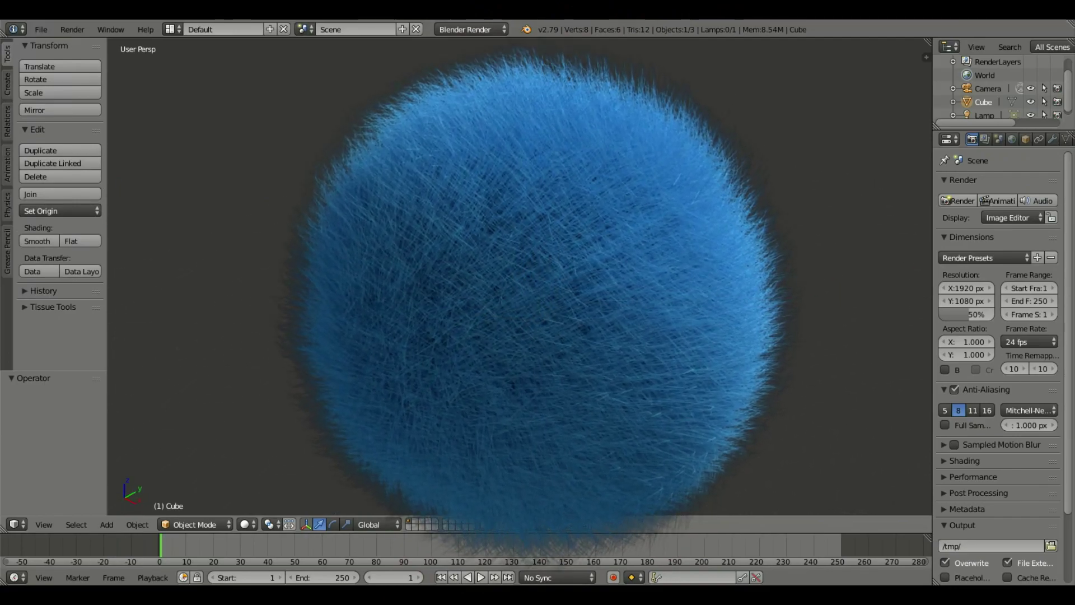
{"action": "left_click", "coordinate": [988, 88]}
{"action": "key", "text": "g"}
{"action": "key", "text": "y"}
{"action": "key", "text": "Return"}
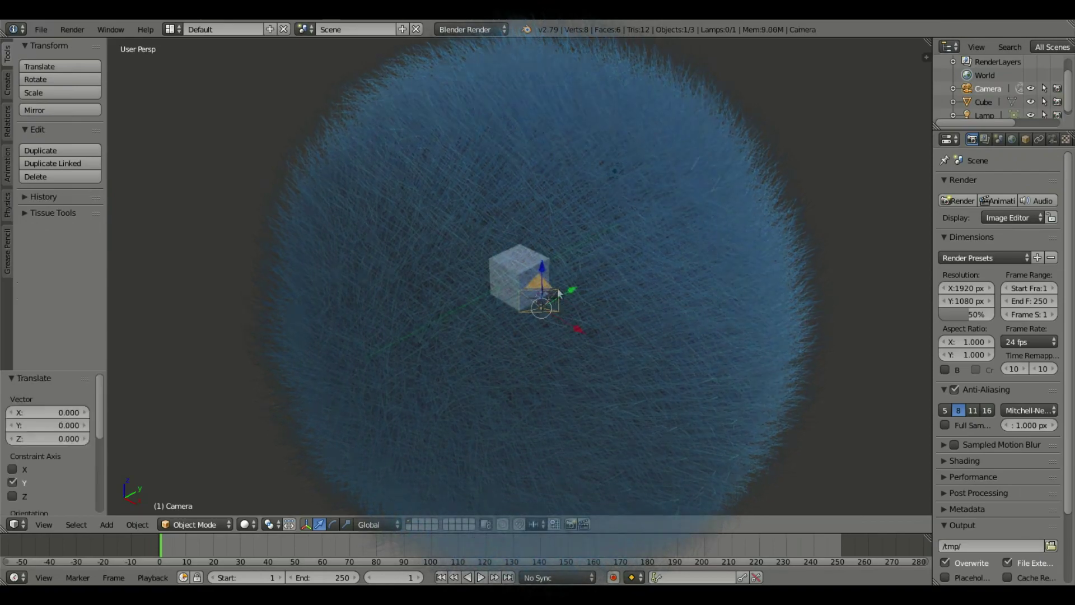
{"action": "left_click", "coordinate": [551, 301]}
{"action": "right_click", "coordinate": [566, 274]}
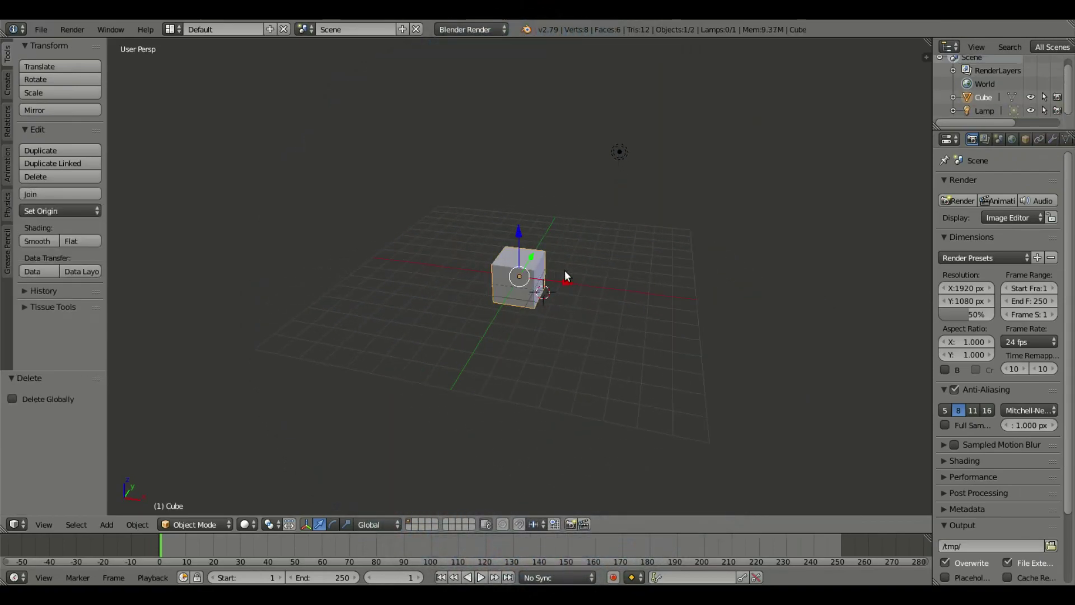
{"action": "scroll", "coordinate": [532, 252], "scroll_direction": "up", "scroll_amount": 2}
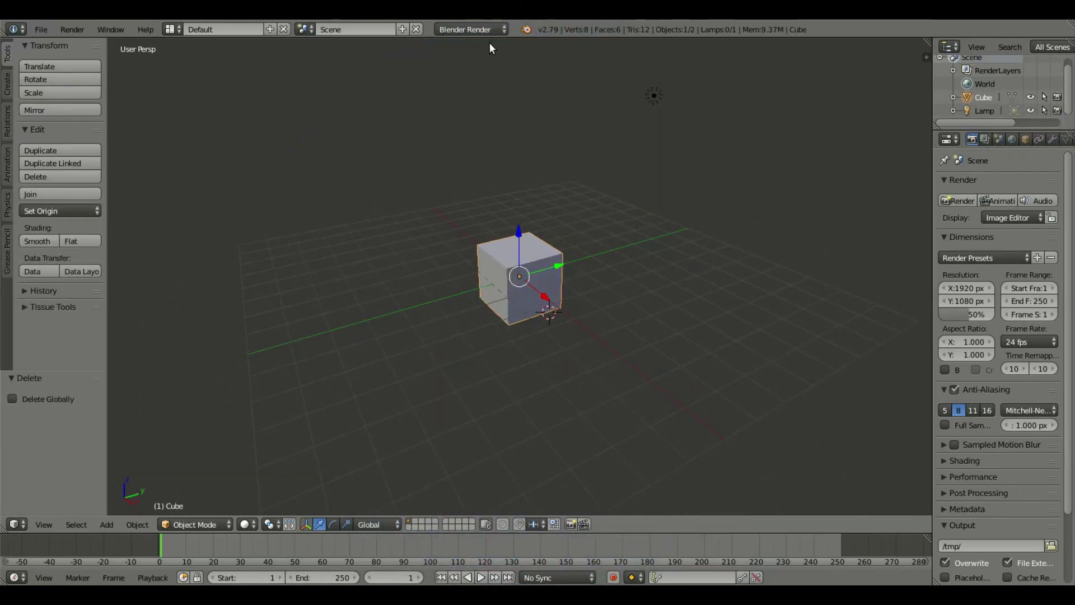
Step: Switch the render engine to Cycles and view the cube in Front Ortho
{"action": "left_click", "coordinate": [501, 30]}
{"action": "left_click", "coordinate": [480, 75]}
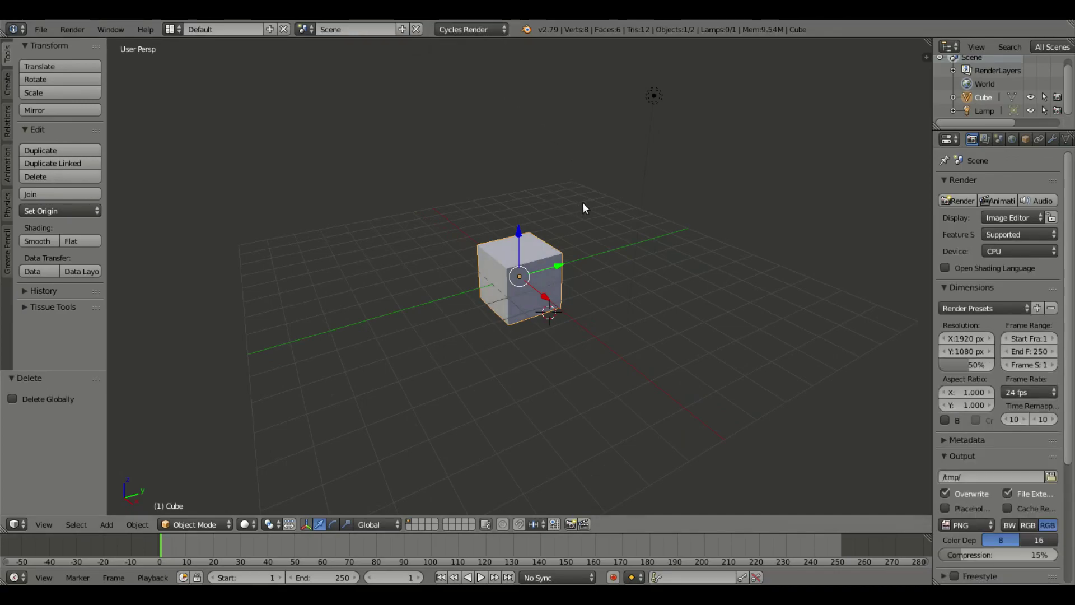
{"action": "middle_click_drag", "start_coordinate": [582, 209], "coordinate": [614, 297]}
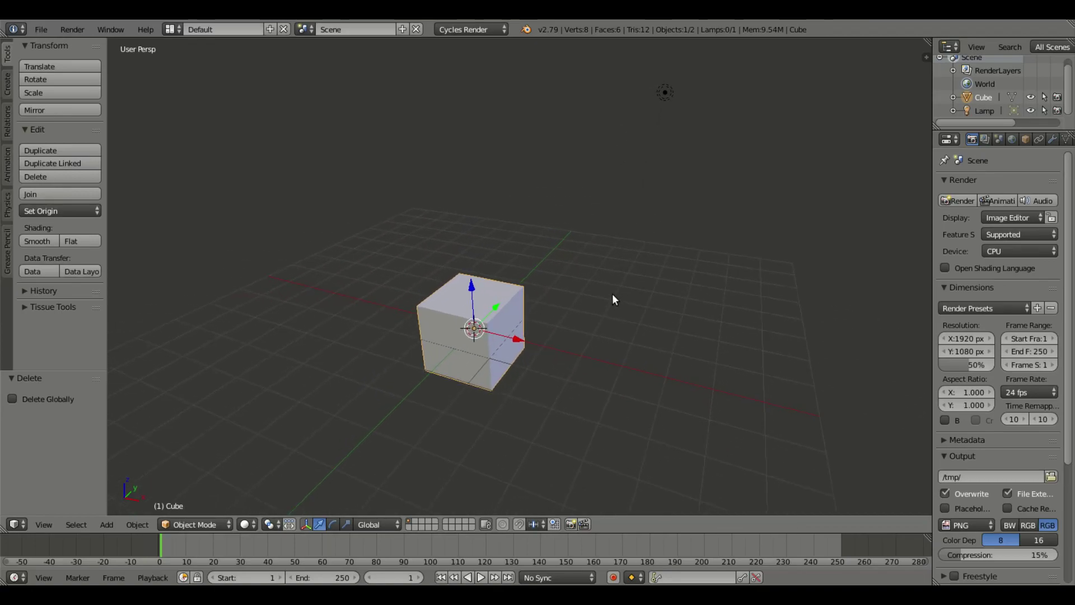
{"action": "key", "text": "KP_1"}
{"action": "key", "text": "KP_5"}
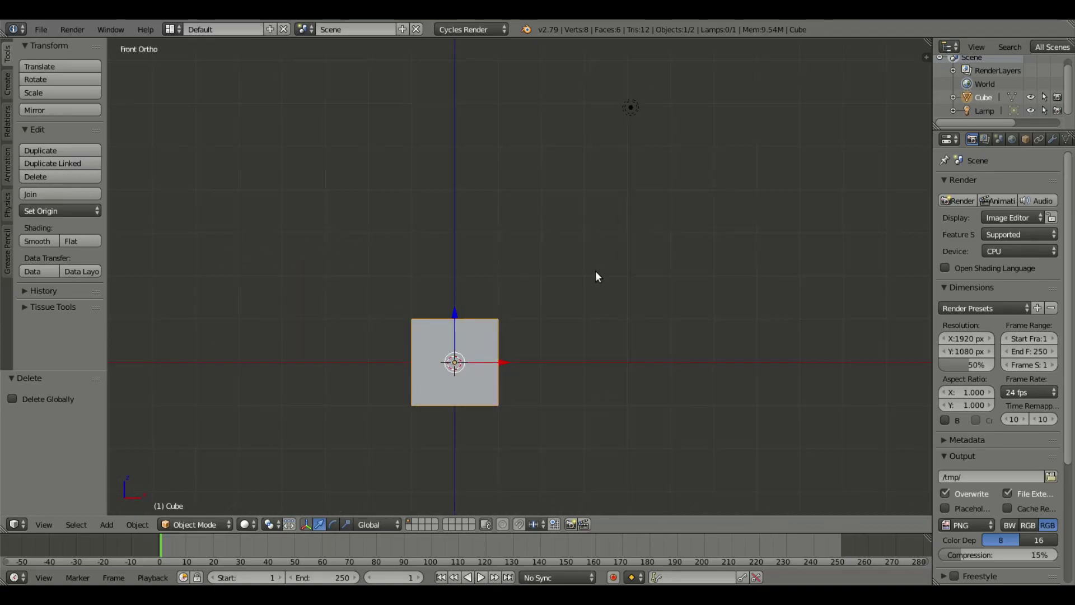
{"action": "middle_click_drag", "start_coordinate": [527, 369], "coordinate": [578, 317], "text": "shift"}
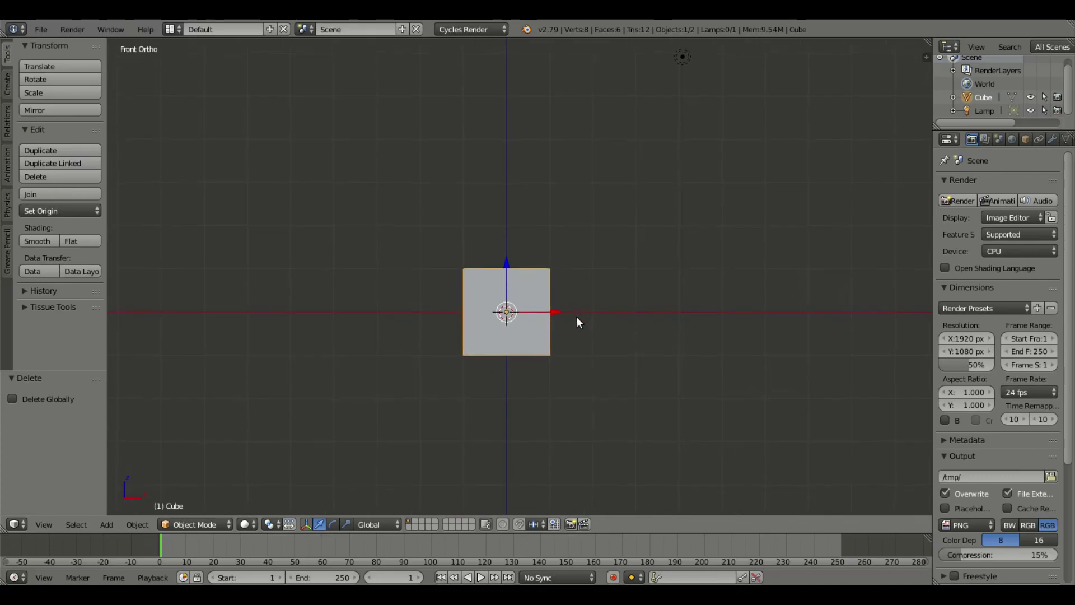
Step: Add a new camera, move it to Y -10.761, and look through it
{"action": "left_click", "coordinate": [2, 82]}
{"action": "scroll", "coordinate": [45, 238], "scroll_direction": "down", "scroll_amount": 5}
{"action": "left_click", "coordinate": [59, 341]}
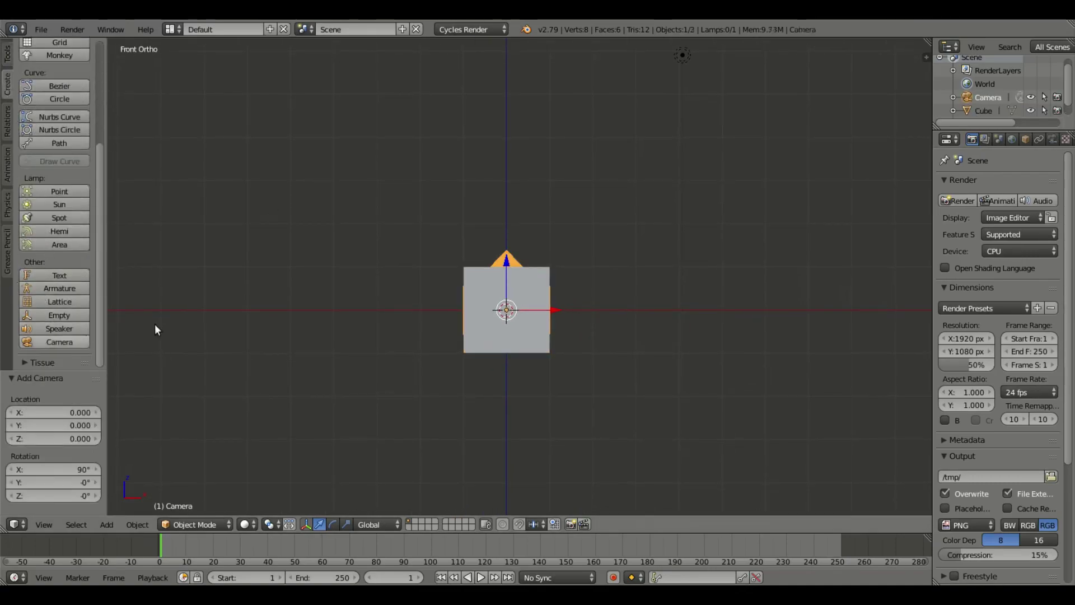
{"action": "middle_click_drag", "start_coordinate": [459, 302], "coordinate": [540, 284]}
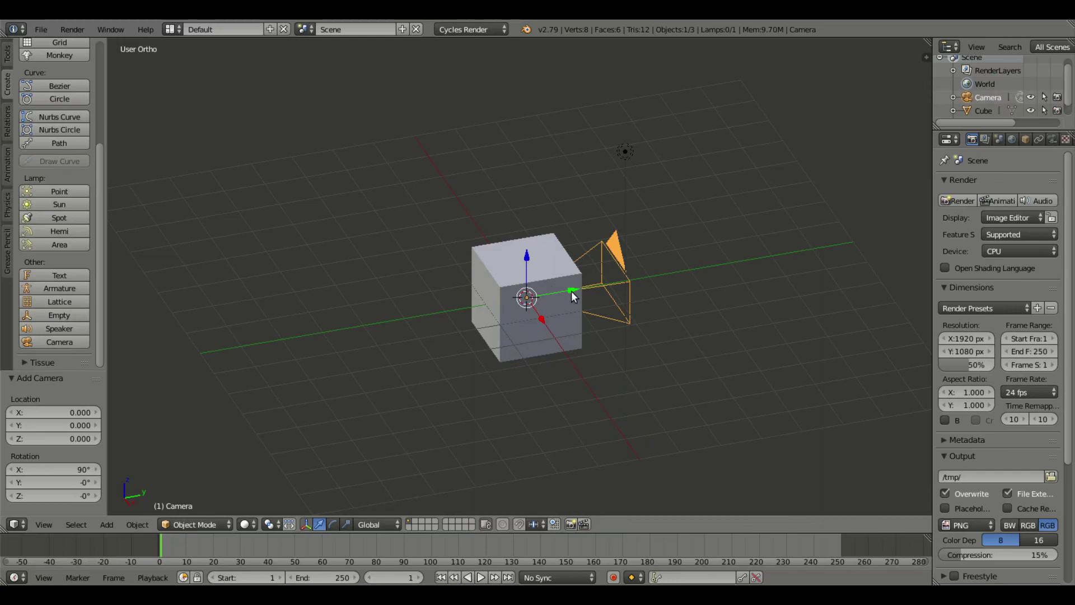
{"action": "left_click_drag", "start_coordinate": [571, 290], "coordinate": [196, 342]}
{"action": "left_click_drag", "start_coordinate": [132, 361], "coordinate": [129, 362]}
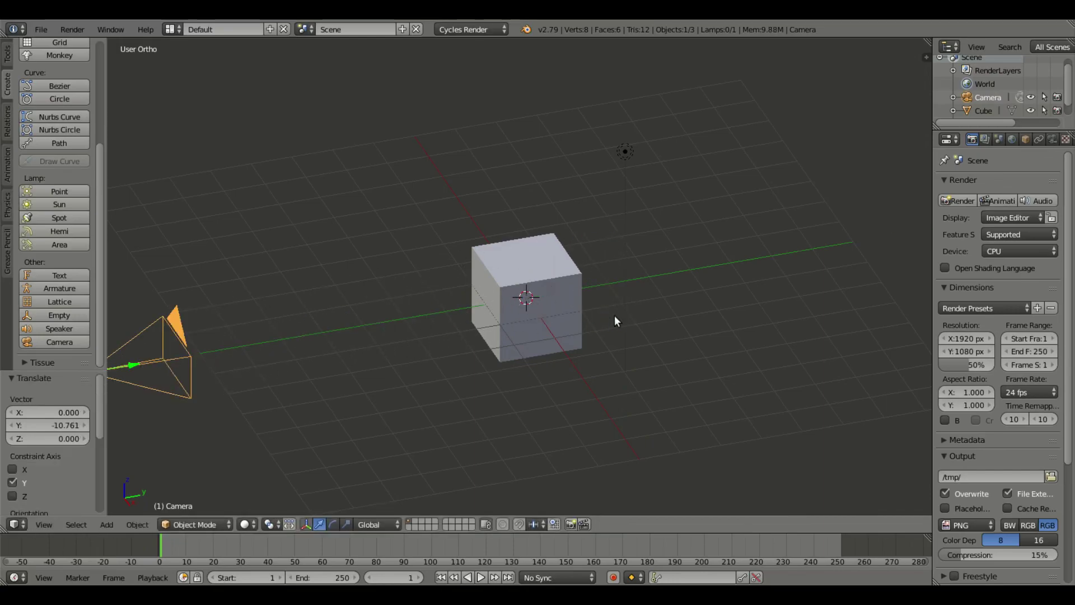
{"action": "key", "text": "KP_0"}
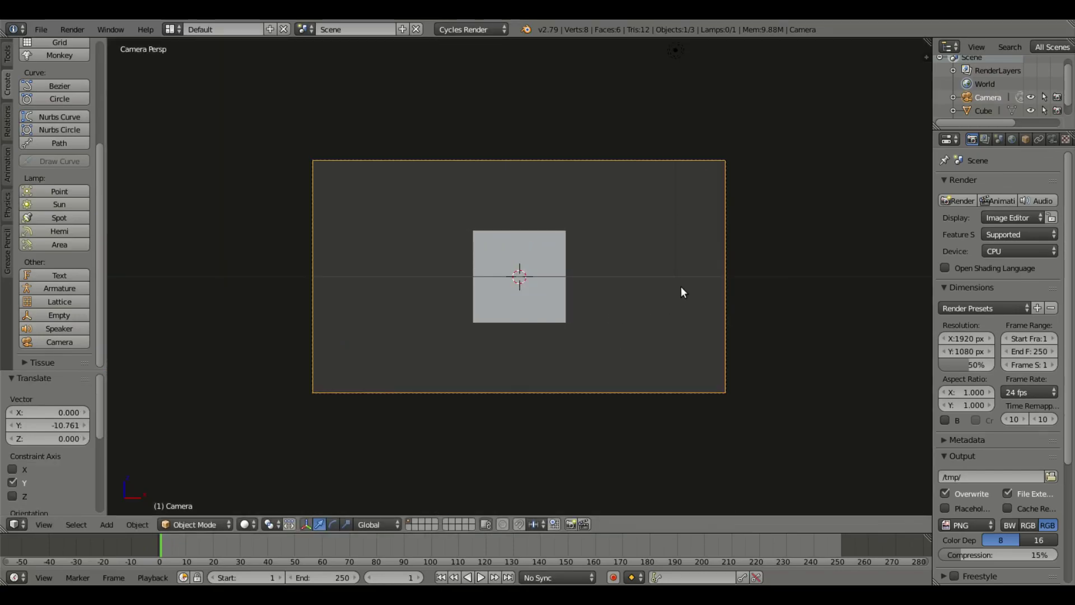
Step: Set the render resolution to 1000 × 1000 px
{"action": "scroll", "coordinate": [798, 304], "scroll_direction": "up", "scroll_amount": 1}
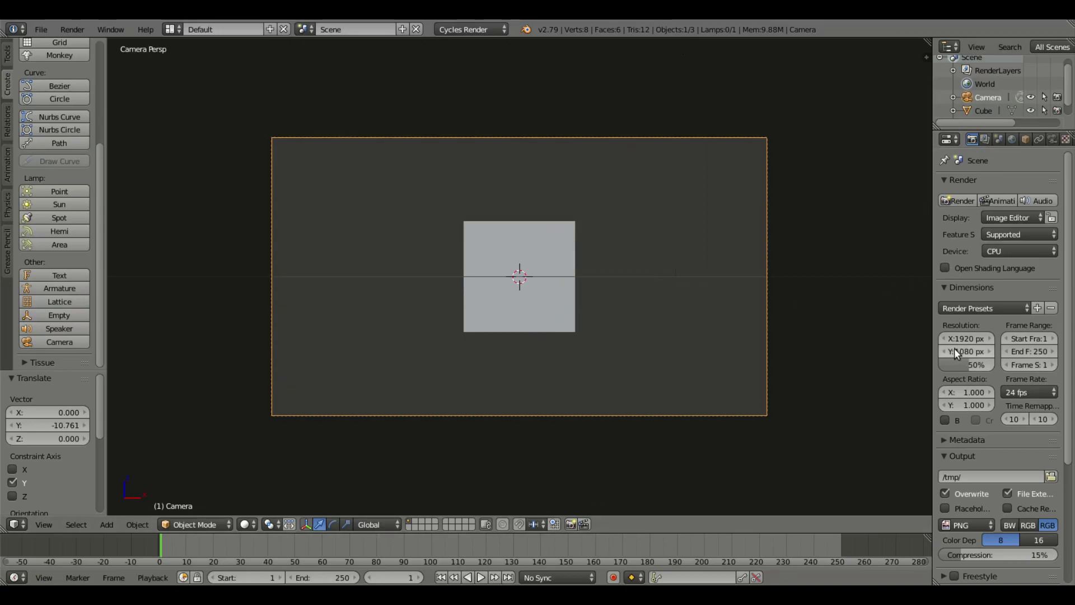
{"action": "left_click_drag", "start_coordinate": [933, 346], "coordinate": [858, 345]}
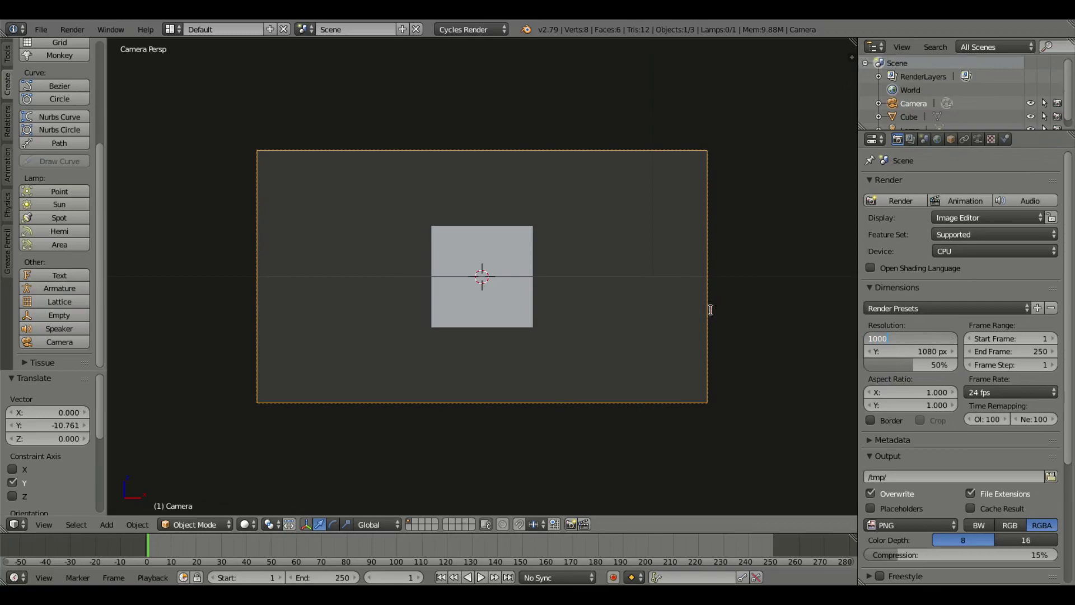
{"action": "key", "text": "Return"}
{"action": "type", "text": "1000"}
{"action": "key", "text": "Return"}
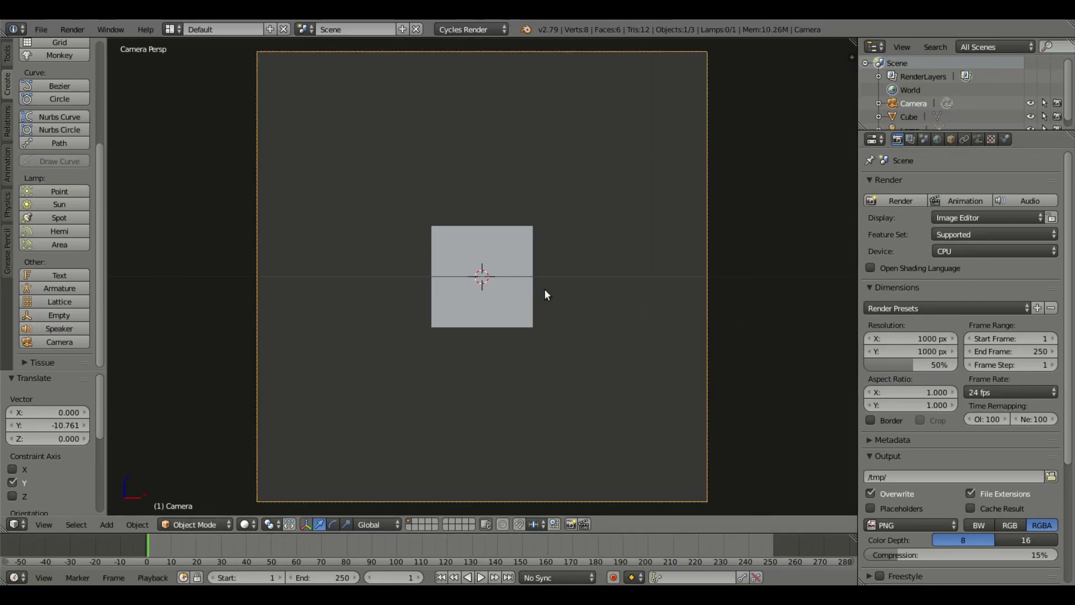
Step: Scale the cube uniformly by 1.323 to fill the camera frame
{"action": "right_click", "coordinate": [485, 274]}
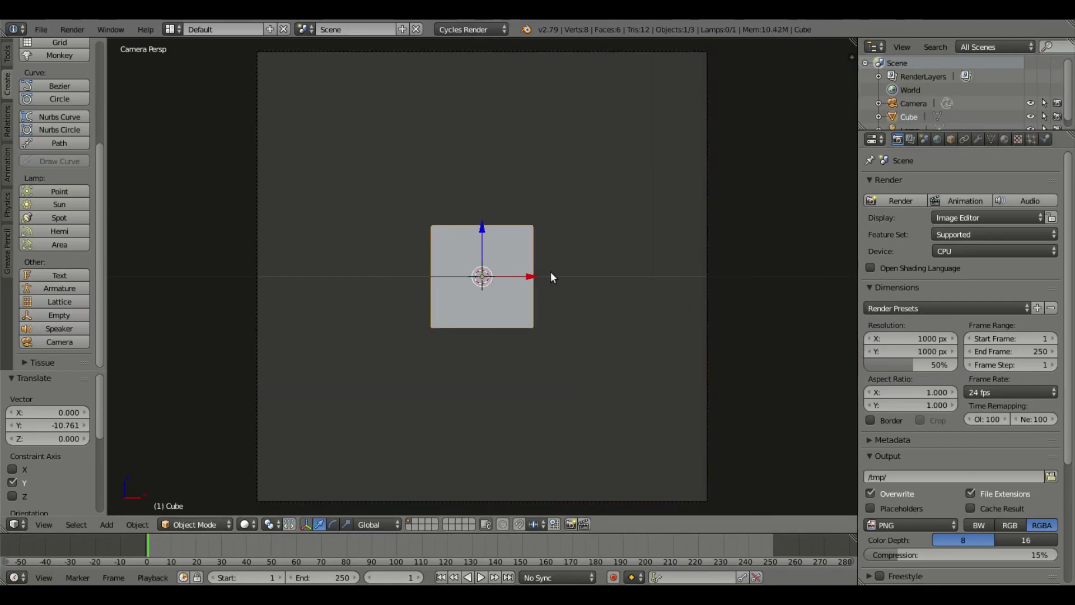
{"action": "middle_click_drag", "start_coordinate": [583, 270], "coordinate": [596, 296]}
{"action": "key", "text": "s"}
{"action": "left_click", "coordinate": [623, 287]}
{"action": "key", "text": "KP_0"}
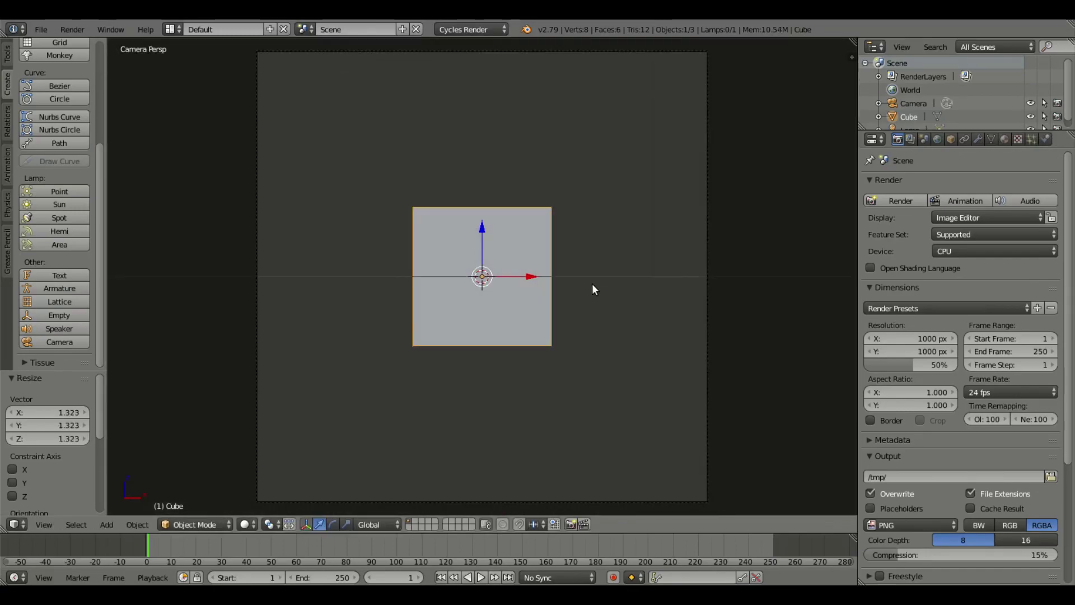
{"action": "middle_click_drag", "start_coordinate": [525, 274], "coordinate": [576, 331]}
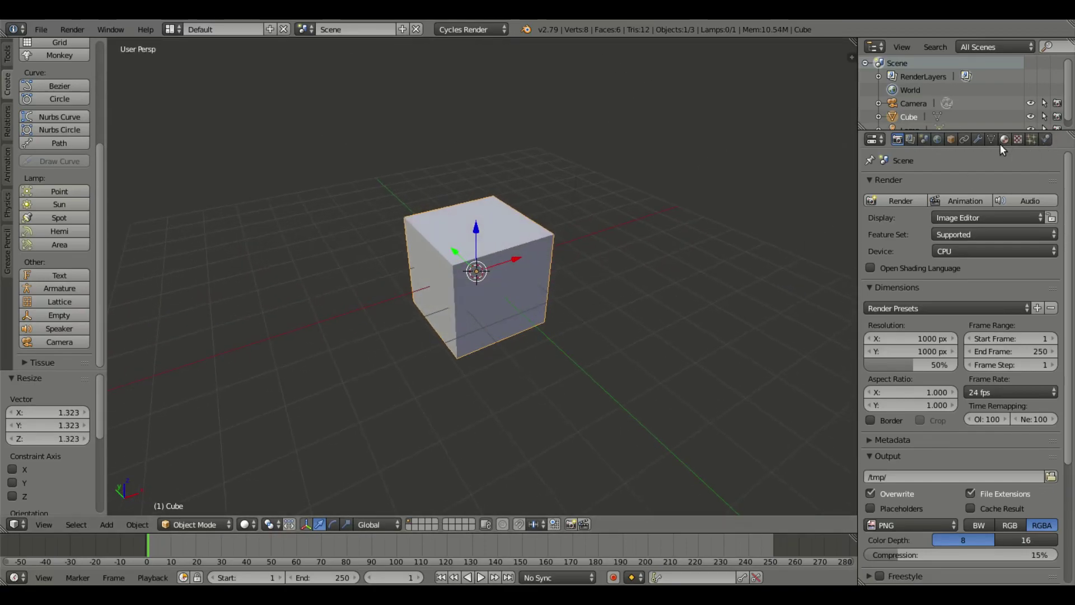
Step: Add a Subdivision Surface modifier to the cube with render subdivisions at 4
{"action": "left_click", "coordinate": [977, 139]}
{"action": "left_click", "coordinate": [931, 184]}
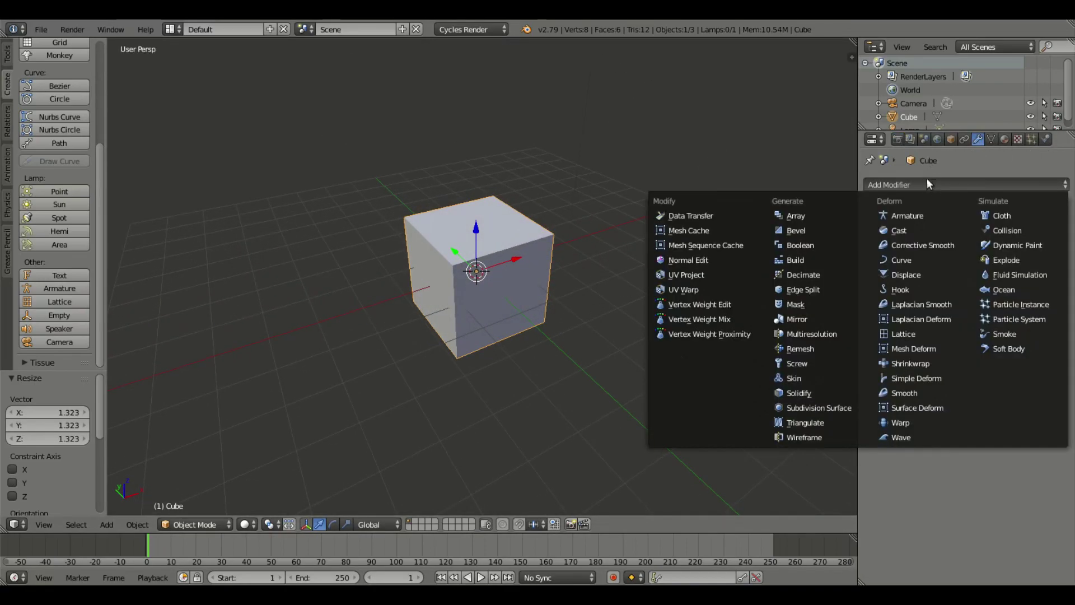
{"action": "left_click", "coordinate": [837, 408]}
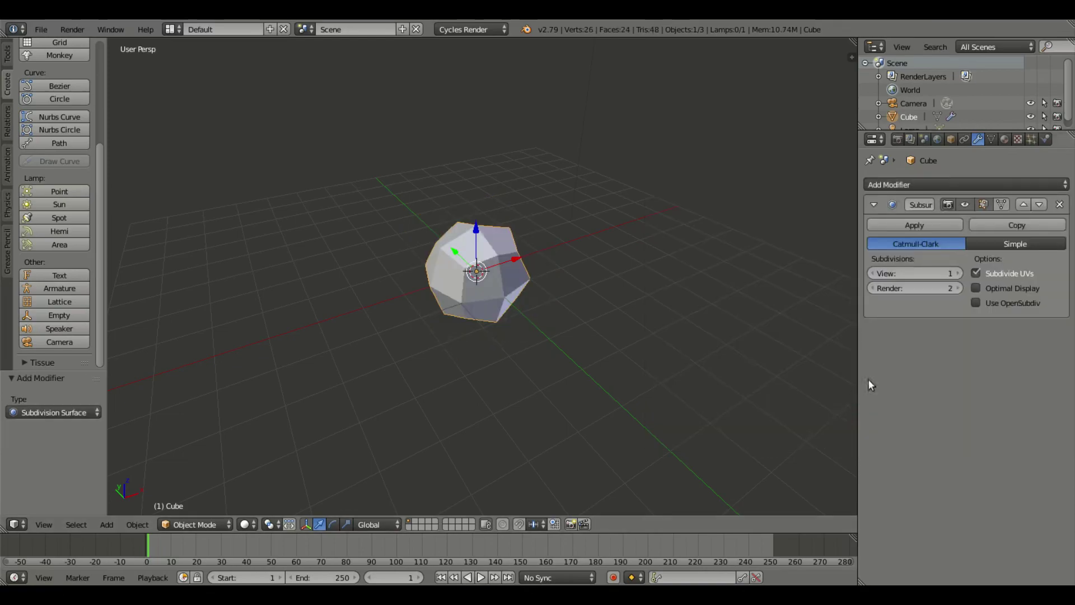
{"action": "left_click", "coordinate": [957, 273]}
{"action": "middle_click_drag", "start_coordinate": [757, 319], "coordinate": [517, 302]}
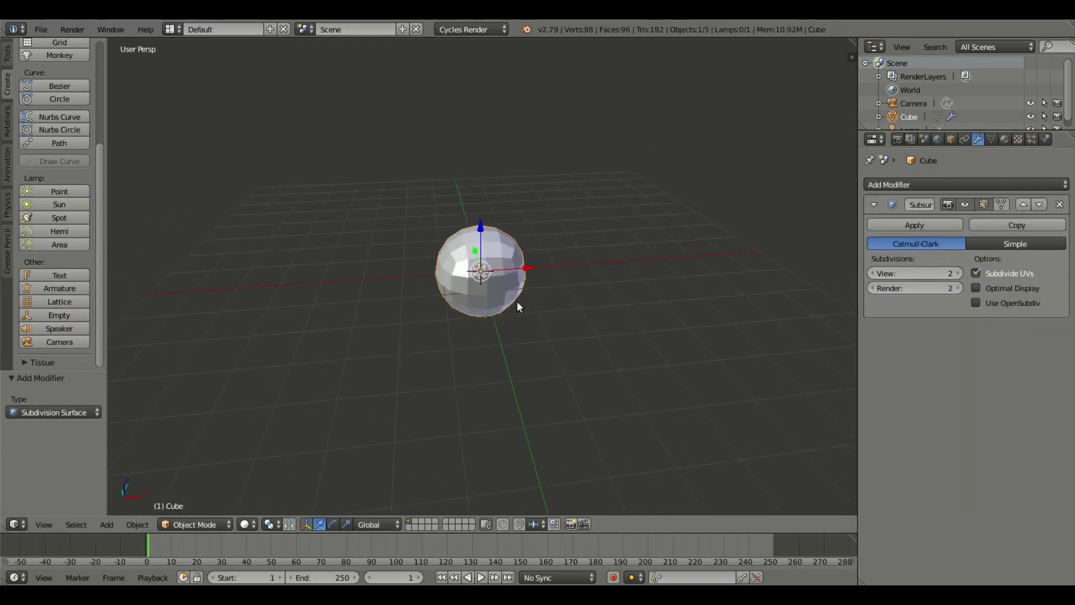
{"action": "left_click", "coordinate": [958, 273]}
{"action": "left_click", "coordinate": [958, 274]}
{"action": "left_click", "coordinate": [958, 287]}
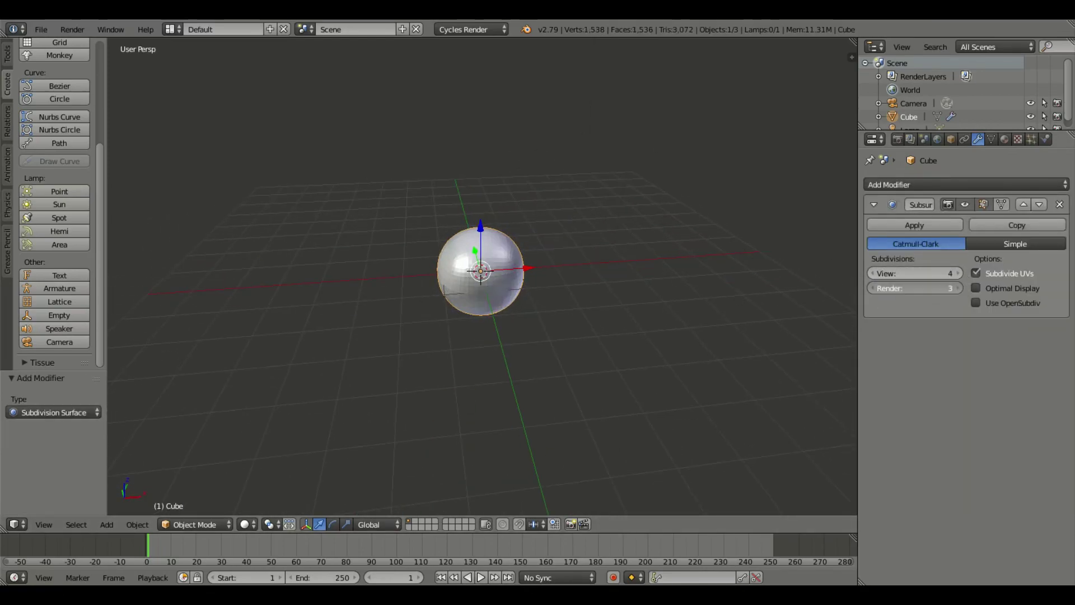
{"action": "left_click", "coordinate": [959, 286]}
{"action": "scroll", "coordinate": [501, 206], "scroll_direction": "up", "scroll_amount": 4}
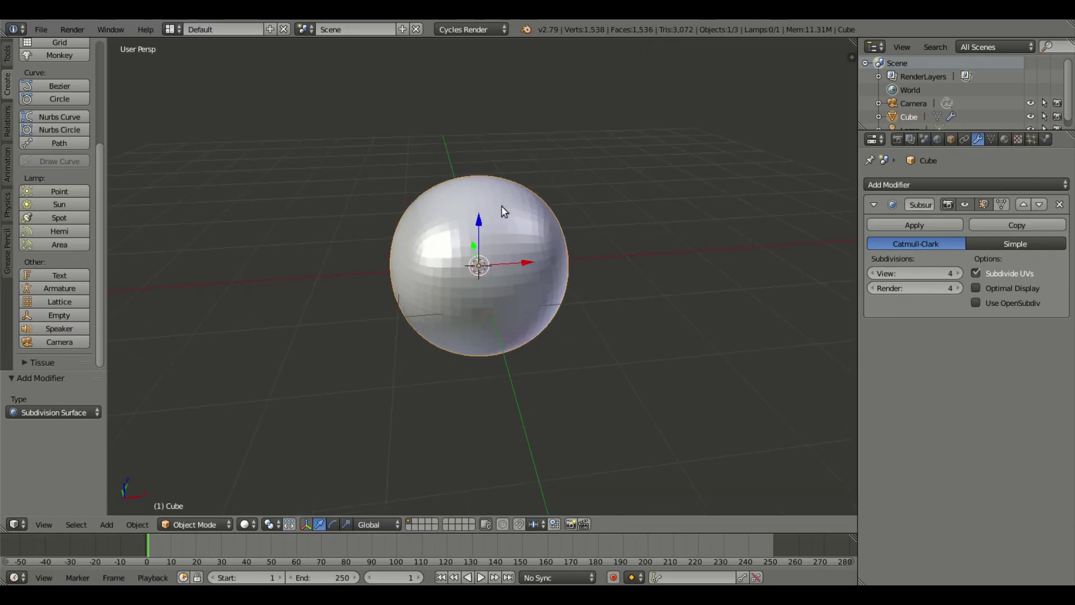
Step: Apply Shade Smooth to the sphere and return to the camera view
{"action": "left_click", "coordinate": [8, 52]}
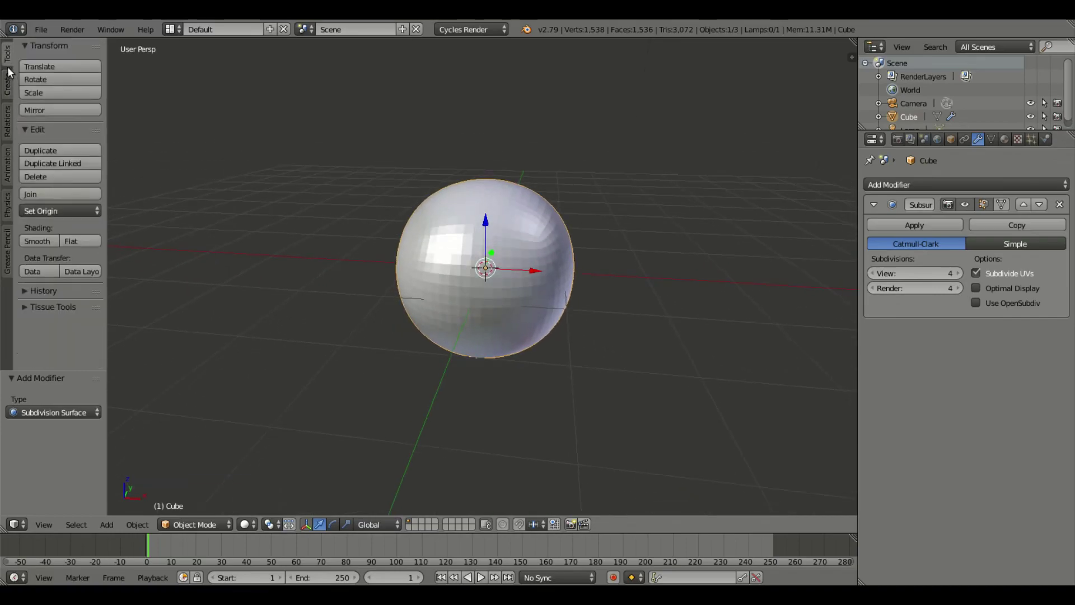
{"action": "left_click", "coordinate": [38, 241]}
{"action": "middle_click_drag", "start_coordinate": [392, 268], "coordinate": [455, 270]}
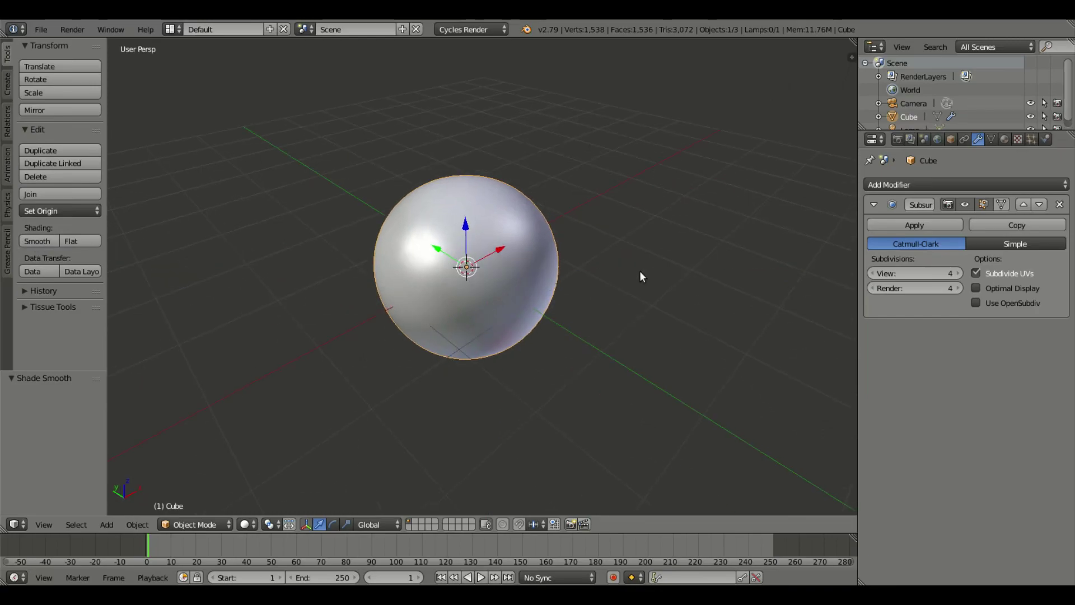
{"action": "key", "text": "KP_0"}
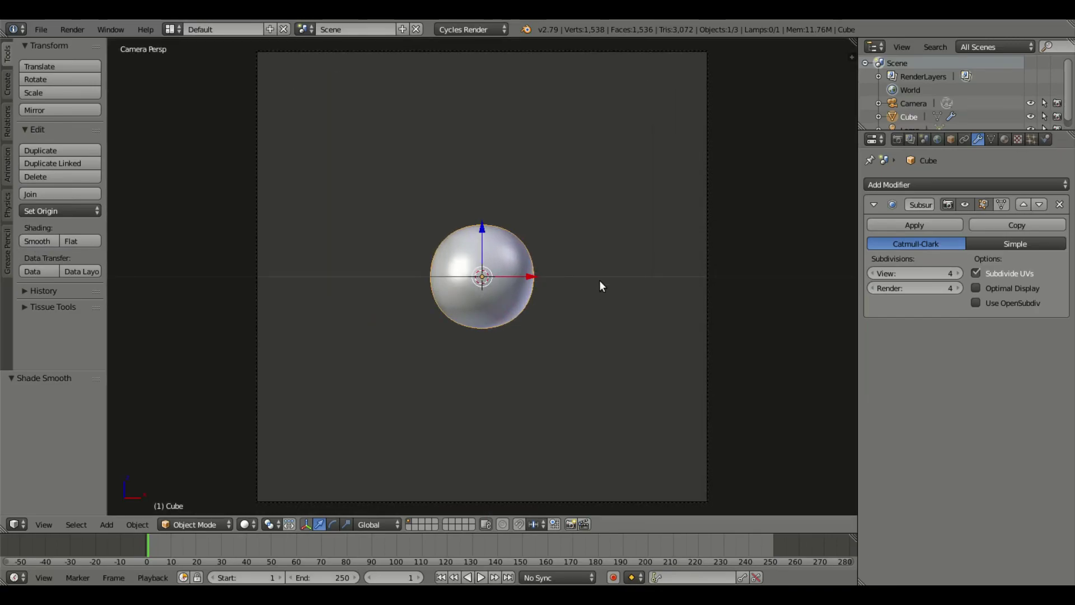
Step: Rescale the sphere to about 1.023 times its original size
{"action": "key", "text": "s"}
{"action": "left_click", "coordinate": [623, 280]}
{"action": "scroll", "coordinate": [589, 276], "scroll_direction": "down", "scroll_amount": 1}
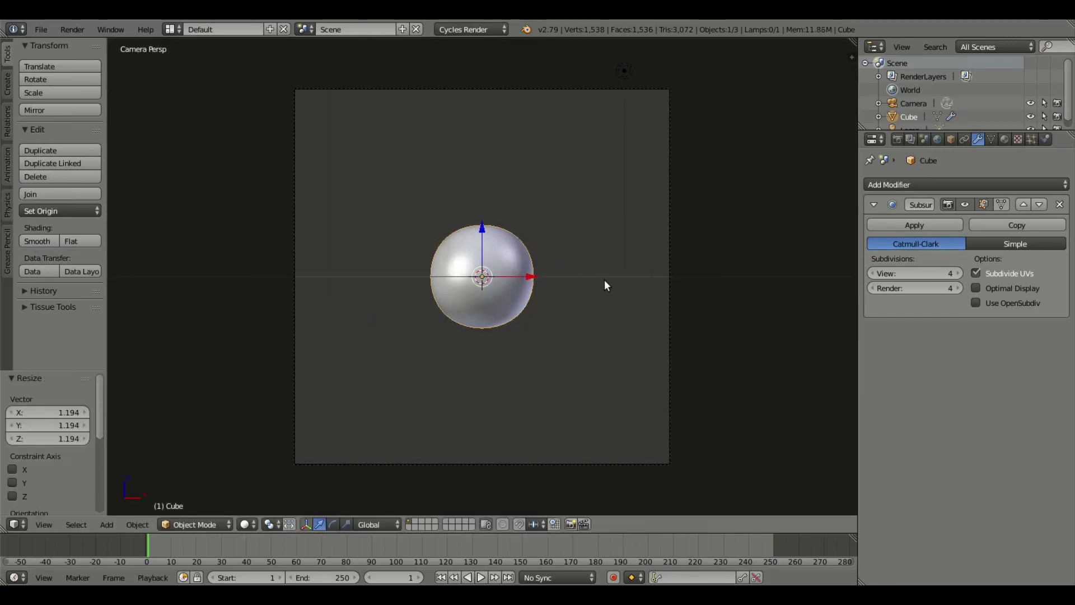
{"action": "key", "text": "s"}
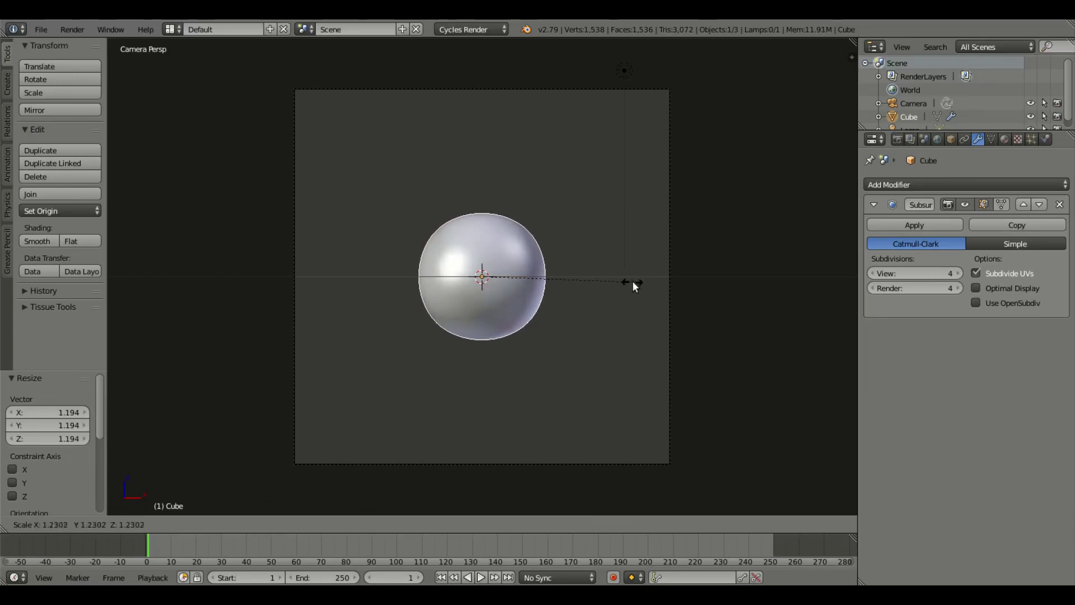
{"action": "left_click", "coordinate": [621, 283]}
{"action": "scroll", "coordinate": [643, 284], "scroll_direction": "up", "scroll_amount": 1}
{"action": "key", "text": "s"}
{"action": "left_click", "coordinate": [646, 283]}
{"action": "key", "text": "s"}
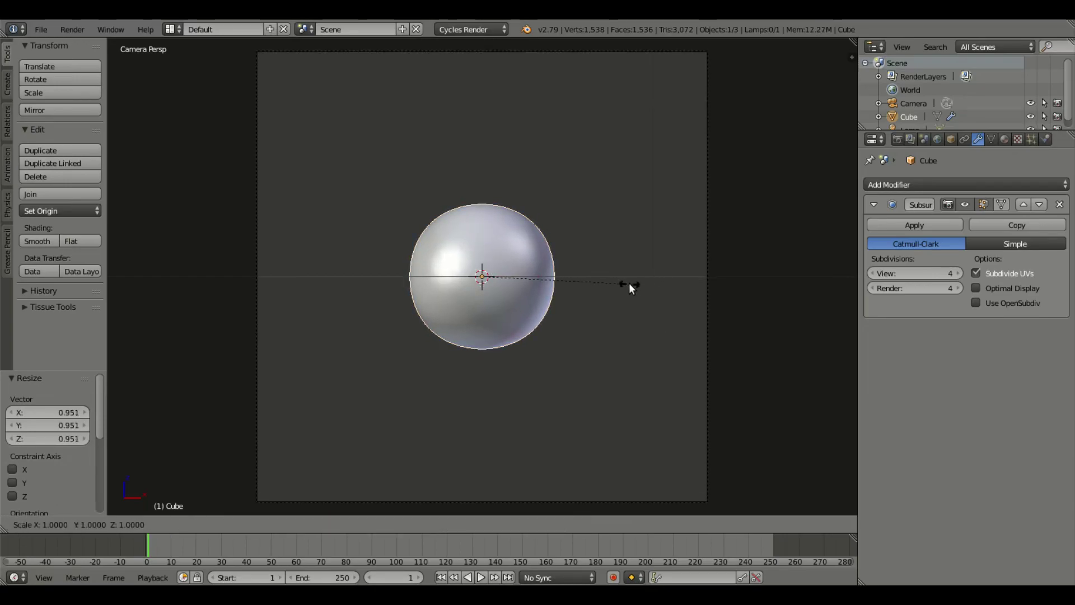
{"action": "left_click", "coordinate": [632, 283]}
{"action": "key", "text": "g"}
{"action": "key", "text": "Escape"}
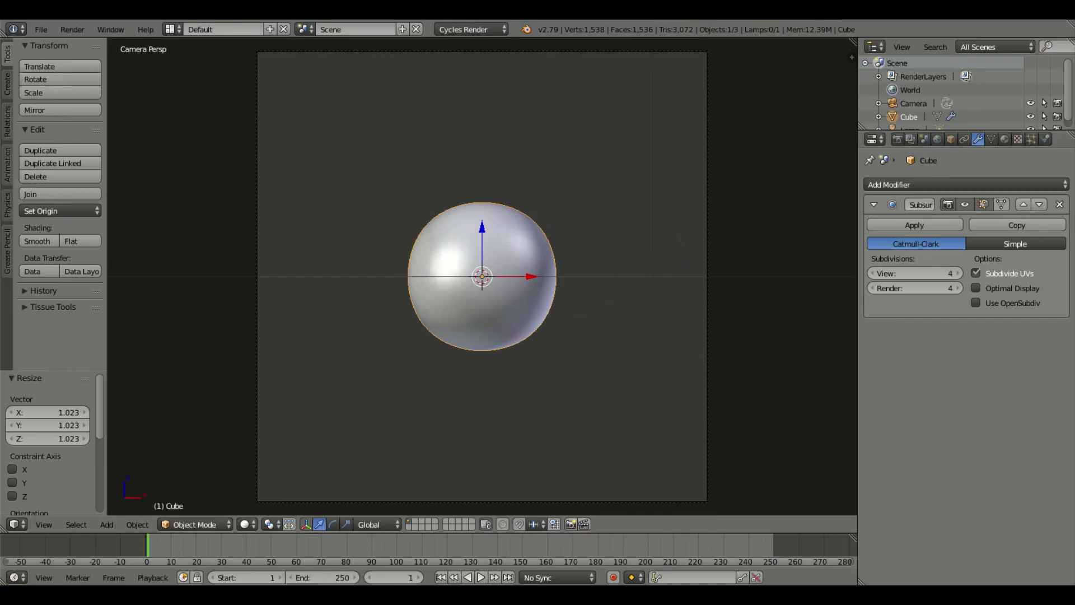
Step: Add a new Hair particle system with 1000 strands to the sphere
{"action": "left_click", "coordinate": [1045, 139]}
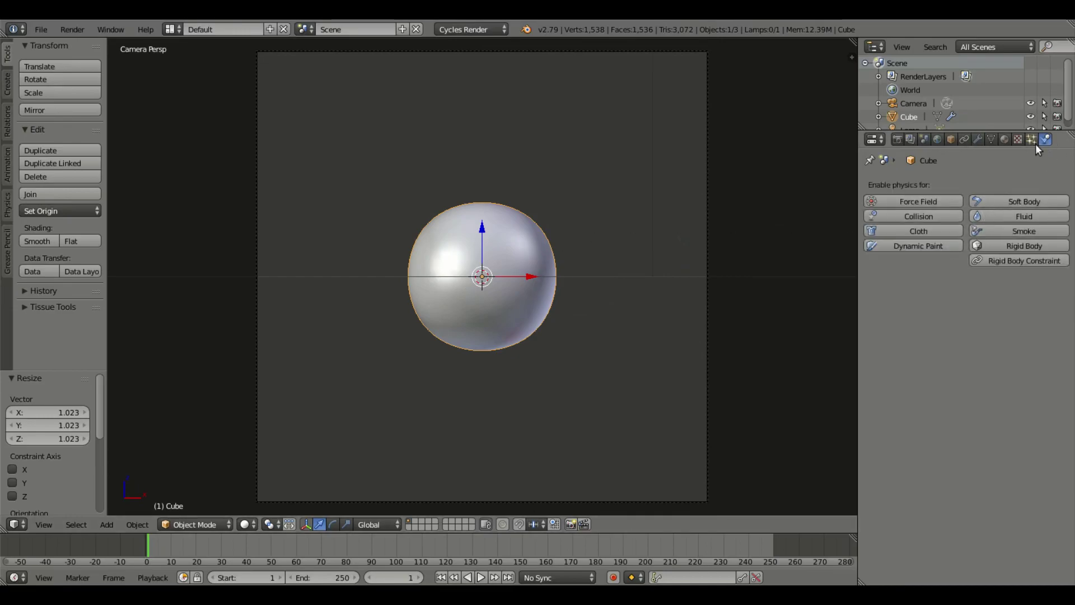
{"action": "left_click", "coordinate": [1034, 141]}
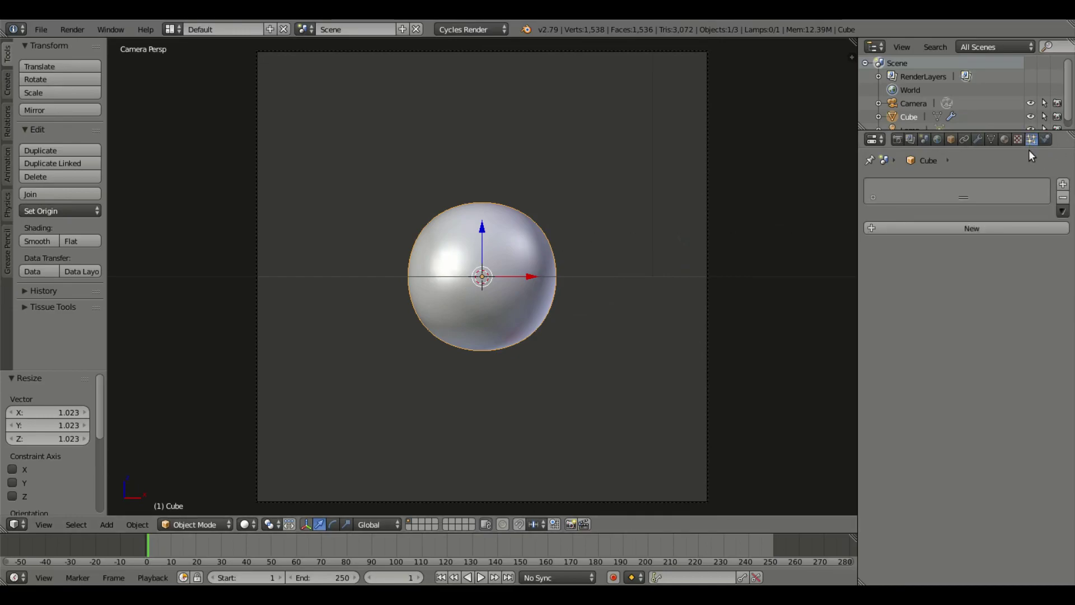
{"action": "left_click", "coordinate": [948, 229]}
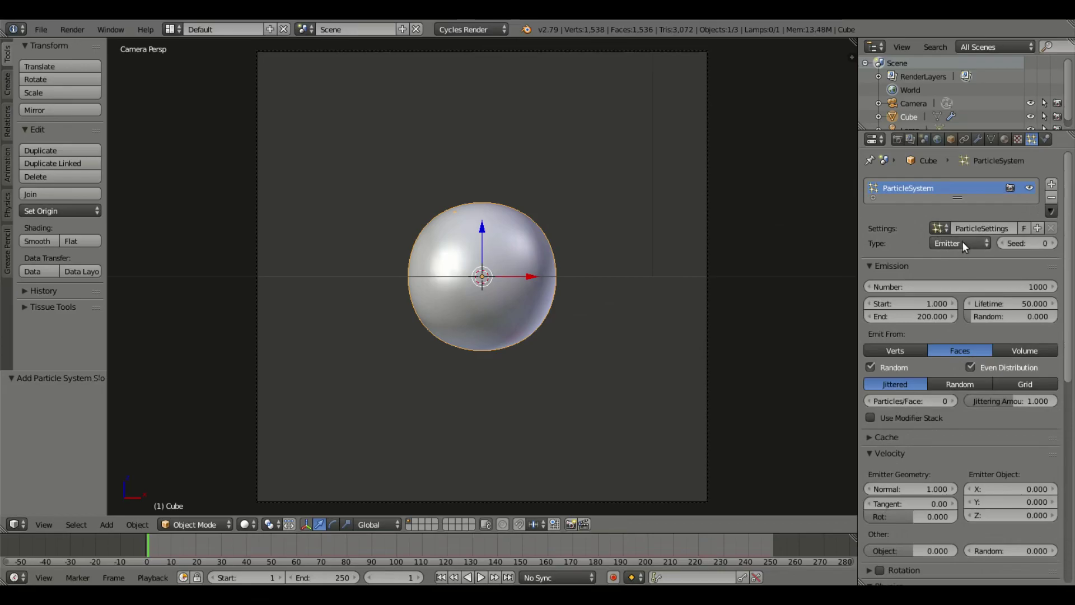
{"action": "left_click", "coordinate": [962, 240]}
{"action": "left_click", "coordinate": [956, 211]}
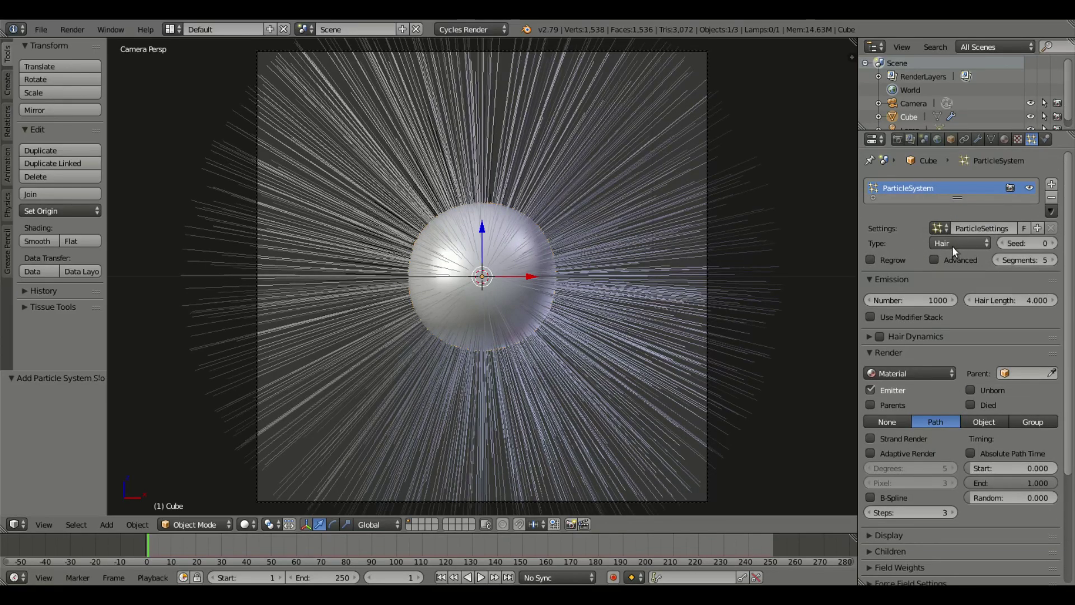
{"action": "middle_click_drag", "start_coordinate": [430, 270], "coordinate": [618, 278]}
Step: Set hair length to 2.000 and timing random to 0.481, collapsing the Render panel
{"action": "mouse_move", "coordinate": [1010, 300]}
{"action": "left_mouse_down"}
{"action": "mouse_move", "coordinate": [991, 300]}
{"action": "mouse_move", "coordinate": [1015, 301]}
{"action": "left_mouse_up"}
{"action": "key", "text": "KP_0"}
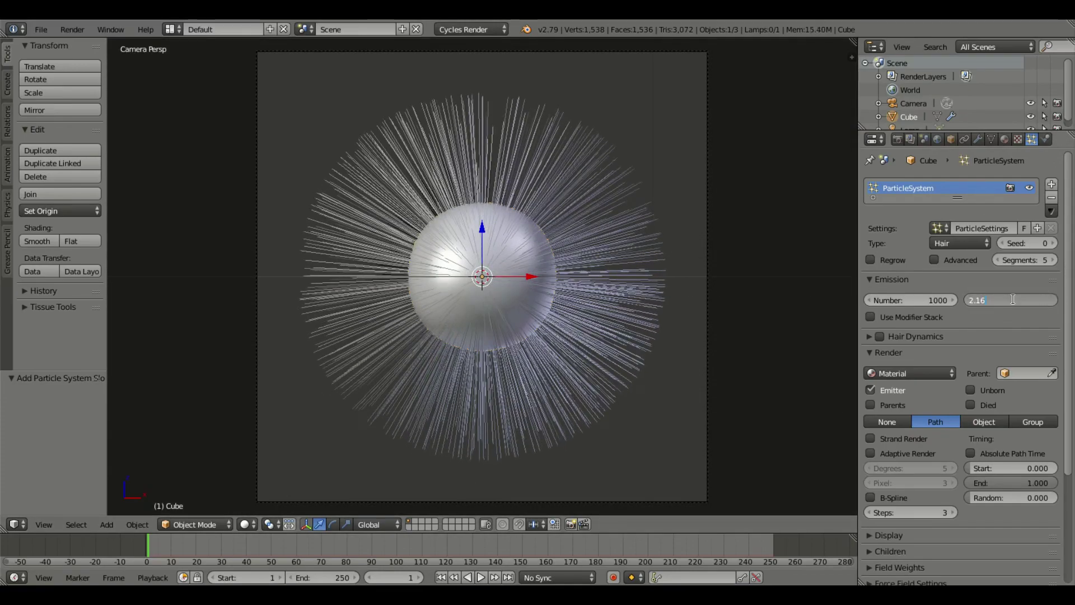
{"action": "key", "text": "Return"}
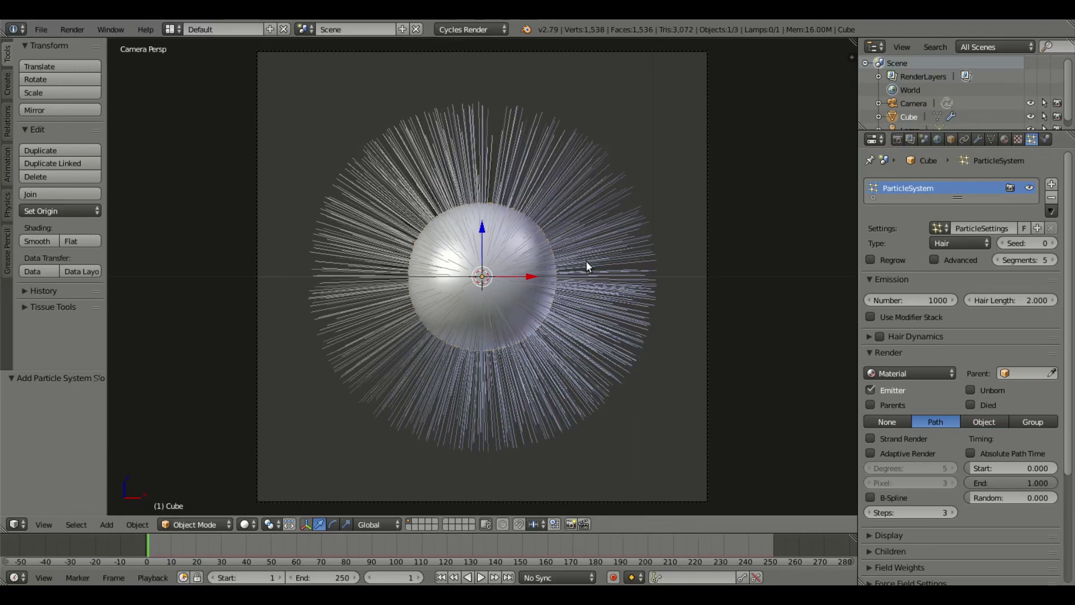
{"action": "scroll", "coordinate": [988, 304], "scroll_direction": "down", "scroll_amount": 5}
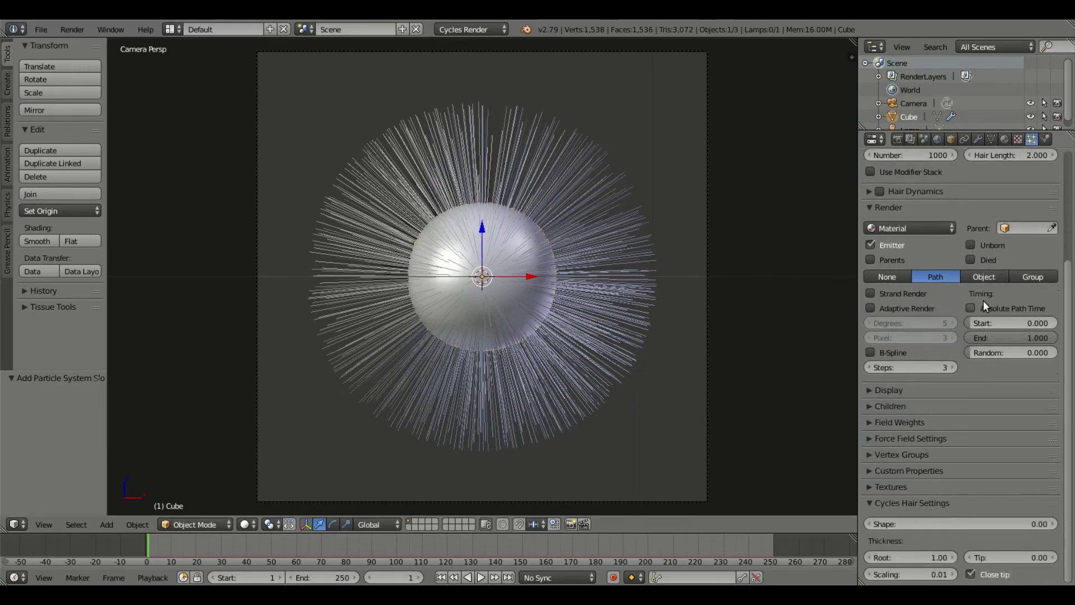
{"action": "left_click_drag", "start_coordinate": [987, 351], "coordinate": [1030, 351]}
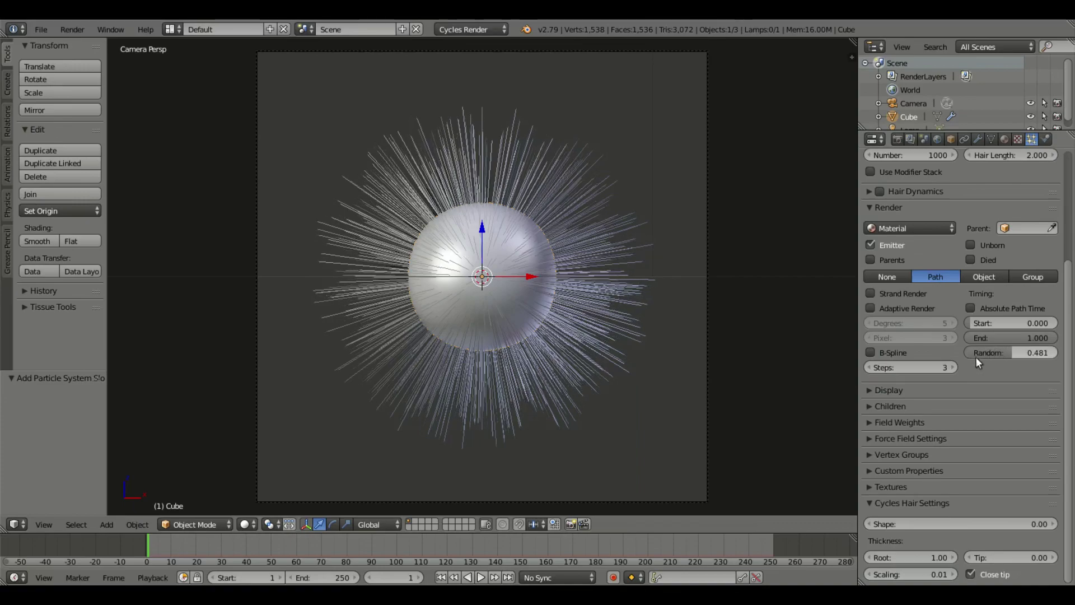
{"action": "left_click", "coordinate": [889, 207]}
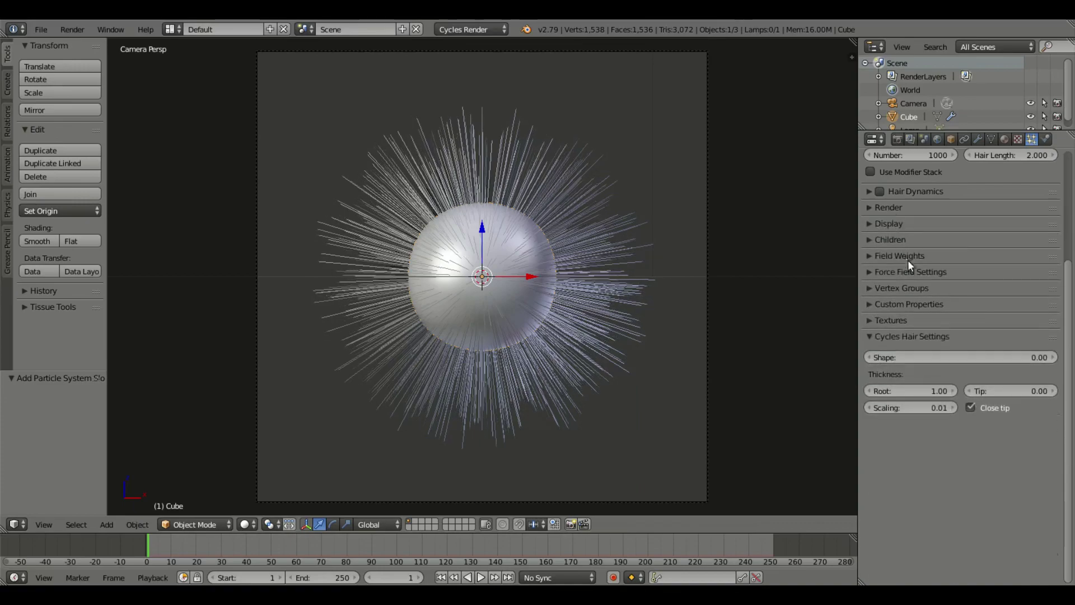
{"action": "scroll", "coordinate": [898, 266], "scroll_direction": "up", "scroll_amount": 2}
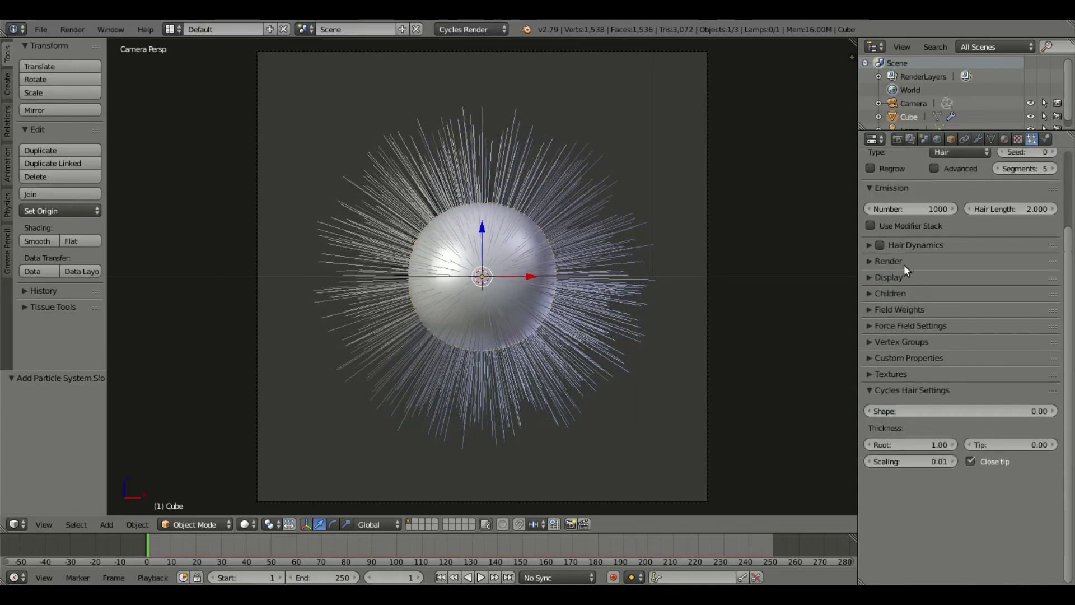
Step: Add Simple child hairs (10 display, 100 render) for denser fur
{"action": "left_click", "coordinate": [896, 294]}
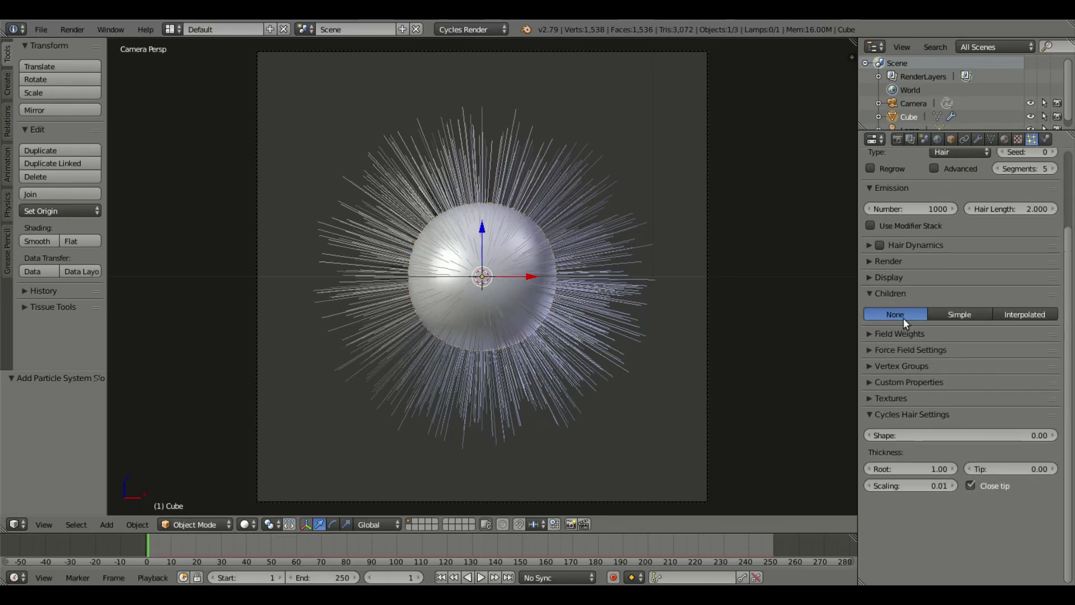
{"action": "left_click", "coordinate": [959, 314]}
{"action": "mouse_move", "coordinate": [450, 238]}
{"action": "middle_mouse_down"}
{"action": "mouse_move", "coordinate": [656, 332]}
{"action": "mouse_move", "coordinate": [522, 263]}
{"action": "mouse_move", "coordinate": [452, 308]}
{"action": "mouse_move", "coordinate": [431, 236]}
{"action": "middle_mouse_up"}
{"action": "scroll", "coordinate": [523, 263], "scroll_direction": "up", "scroll_amount": 4}
{"action": "key", "text": "KP_0"}
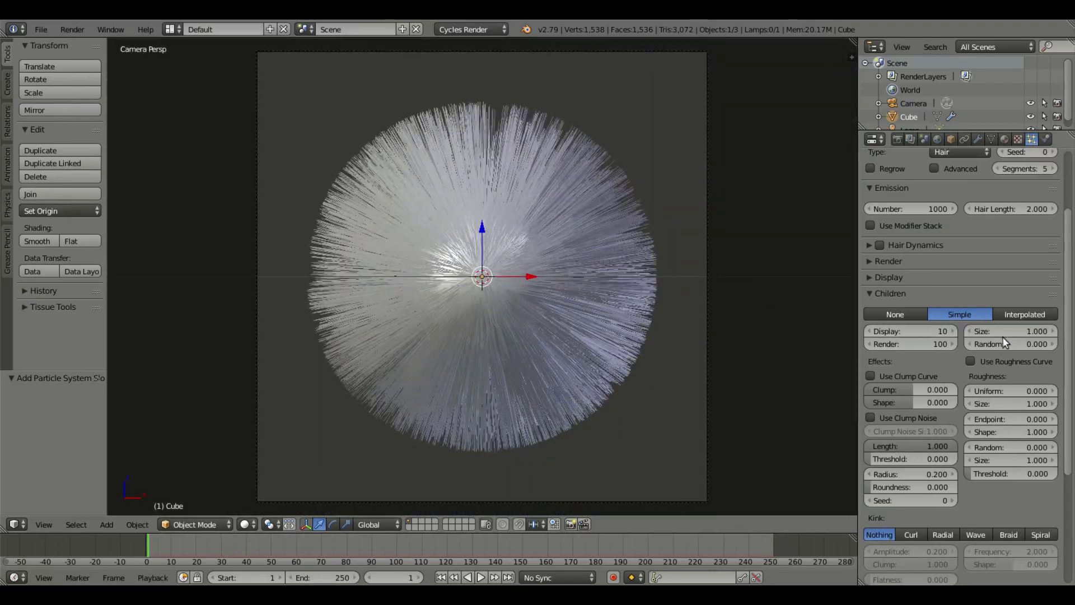
{"action": "scroll", "coordinate": [1031, 356], "scroll_direction": "down", "scroll_amount": 3}
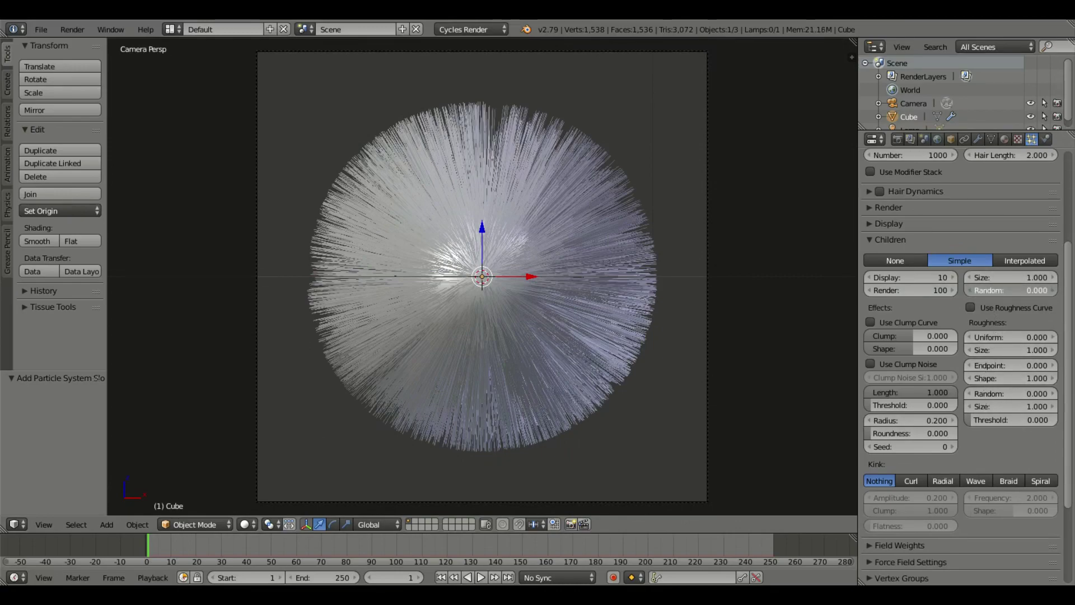
Step: Set the child hairs' random roughness to 0.683
{"action": "mouse_move", "coordinate": [1010, 337]}
{"action": "left_mouse_down"}
{"action": "mouse_move", "coordinate": [1047, 337]}
{"action": "mouse_move", "coordinate": [996, 337]}
{"action": "left_mouse_up"}
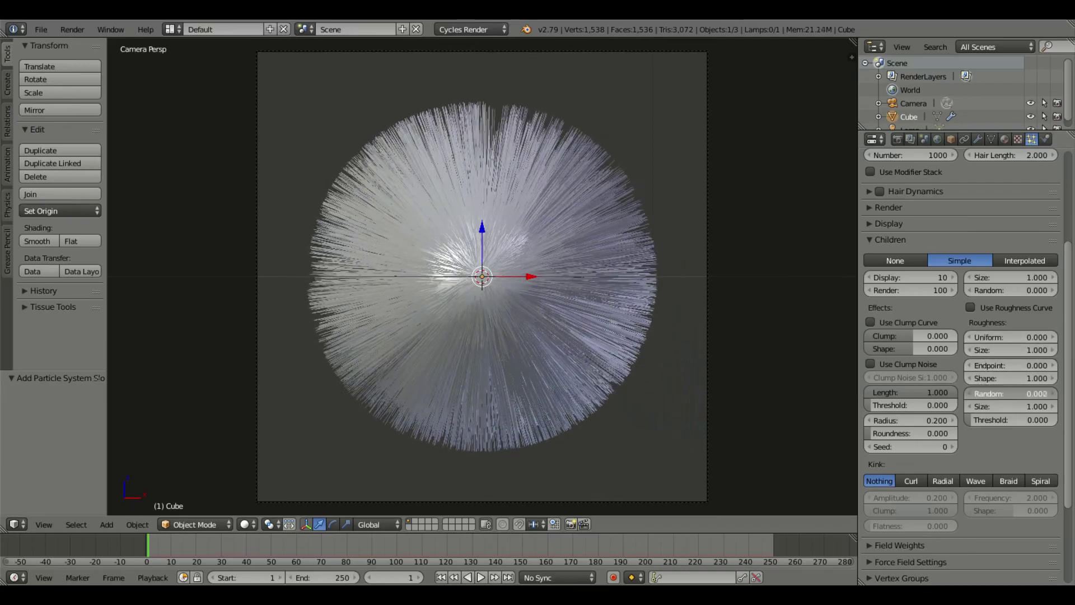
{"action": "left_click_drag", "start_coordinate": [1002, 394], "coordinate": [1017, 393]}
{"action": "middle_click_drag", "start_coordinate": [246, 316], "coordinate": [779, 369]}
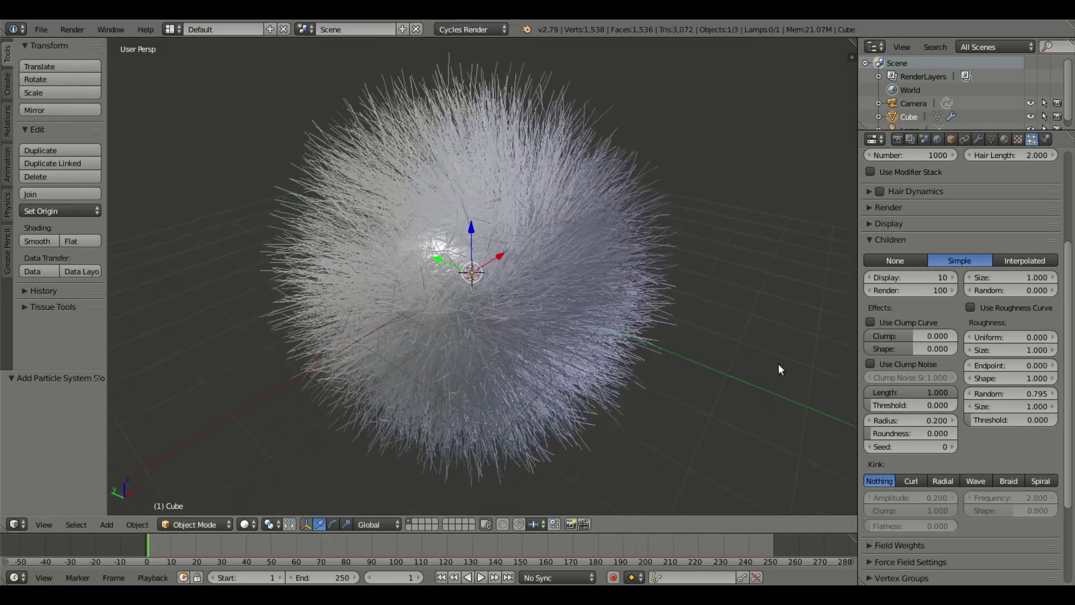
{"action": "left_click_drag", "start_coordinate": [994, 394], "coordinate": [913, 420]}
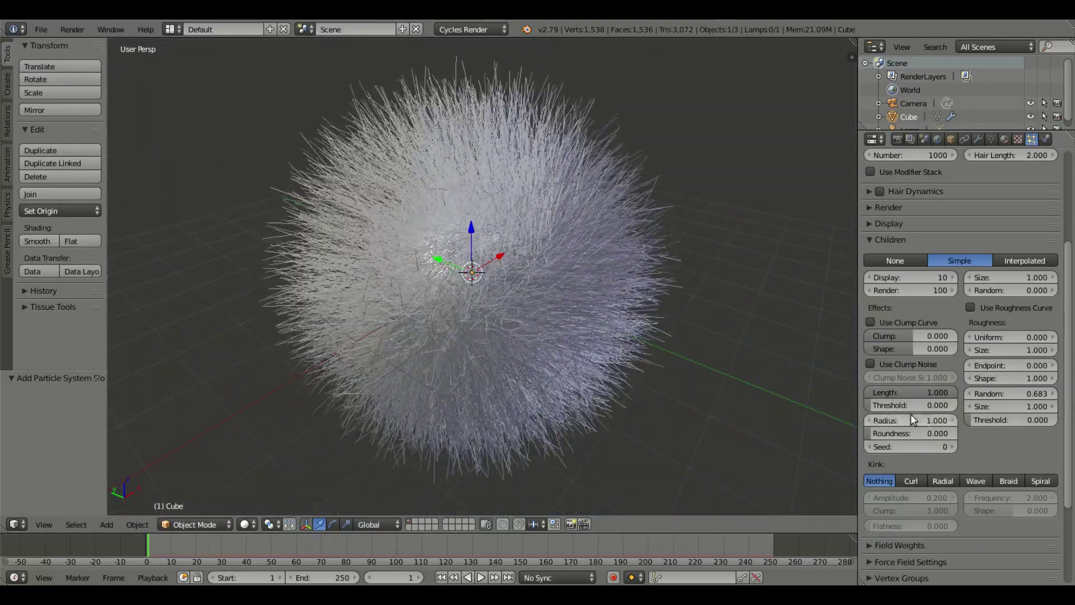
{"action": "left_click_drag", "start_coordinate": [984, 421], "coordinate": [979, 421]}
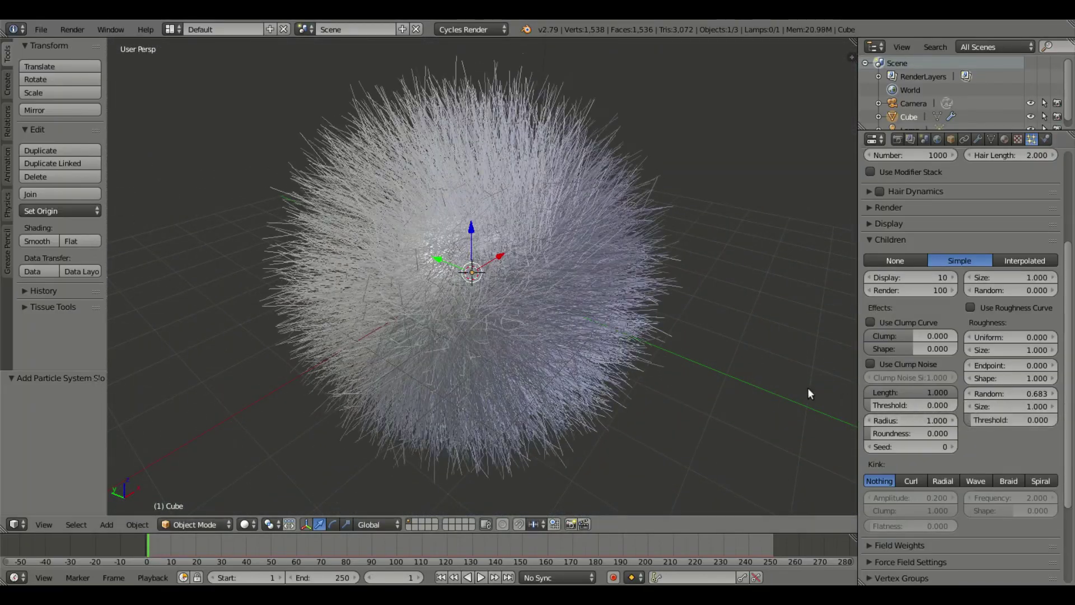
{"action": "middle_click_drag", "start_coordinate": [808, 389], "coordinate": [799, 385]}
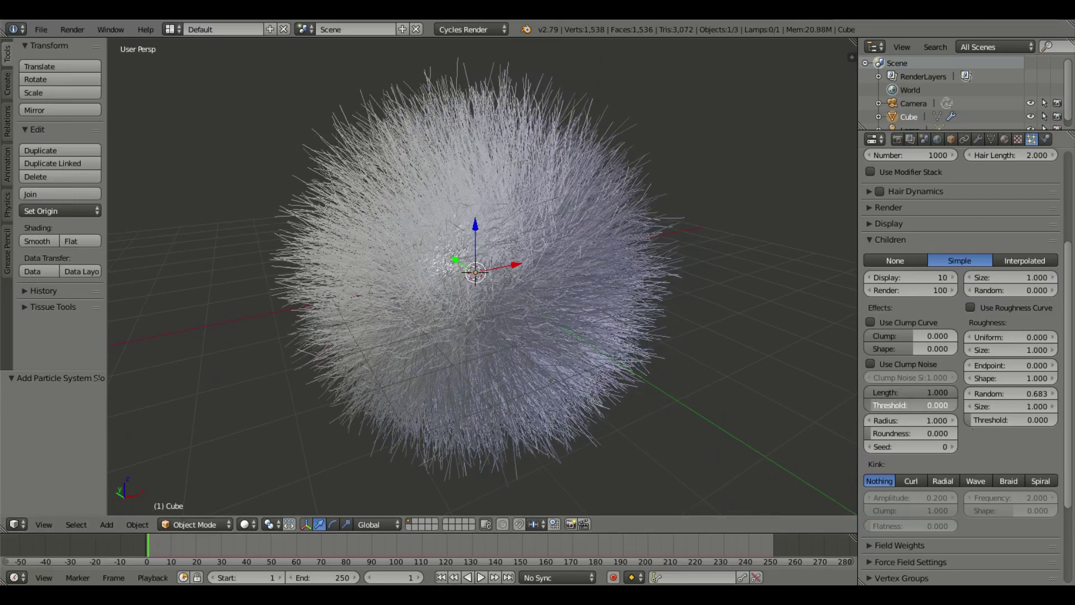
Step: Set the child hair Clump to -0.038 so the strands fan out
{"action": "left_click_drag", "start_coordinate": [898, 335], "coordinate": [958, 335]}
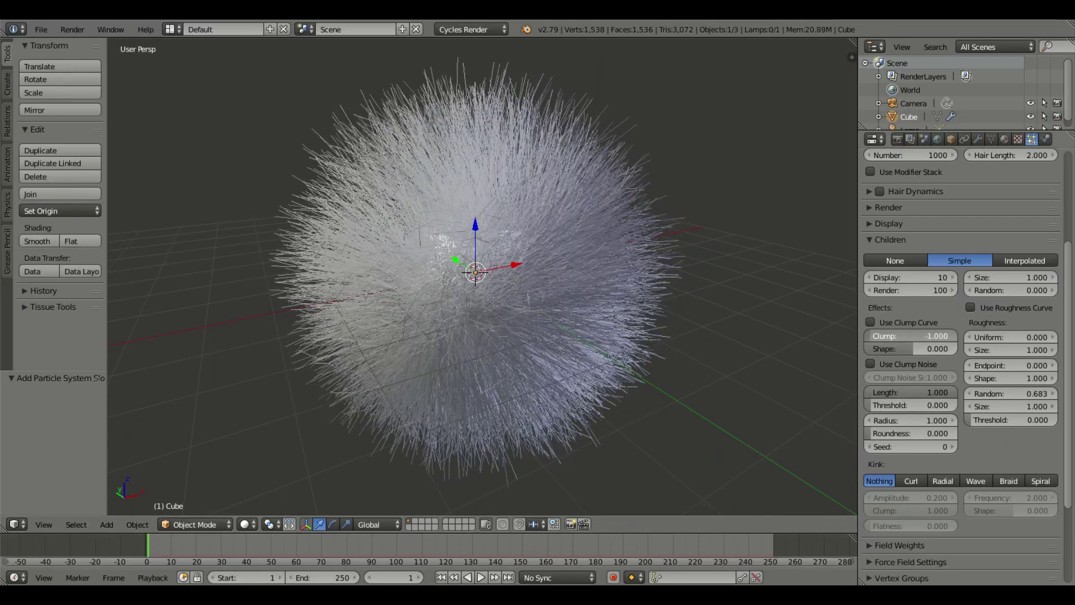
{"action": "middle_click_drag", "start_coordinate": [565, 305], "coordinate": [480, 259]}
{"action": "scroll", "coordinate": [480, 259], "scroll_direction": "up", "scroll_amount": 10}
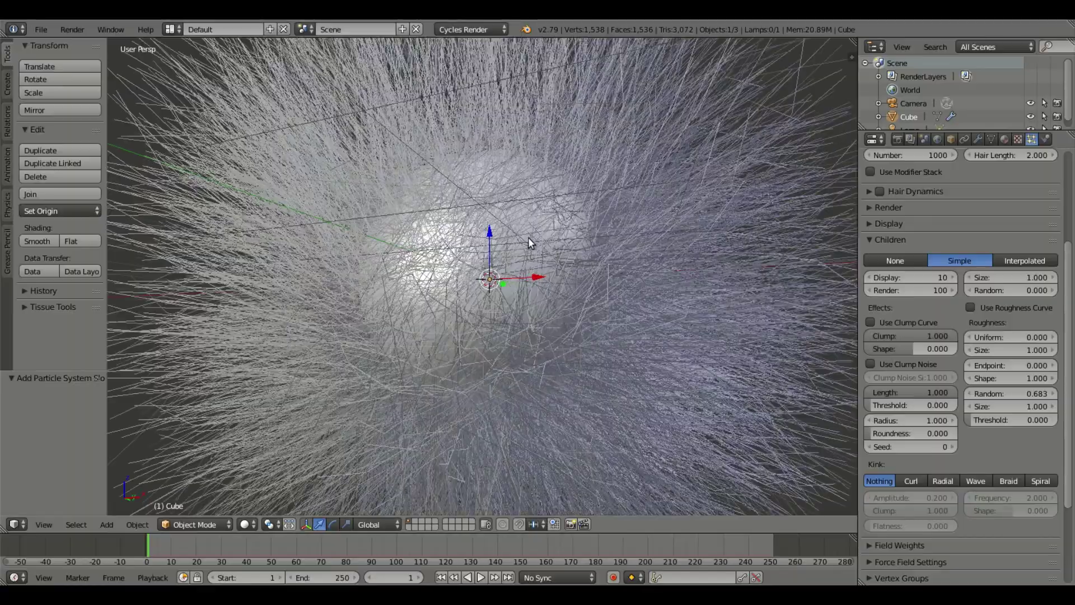
{"action": "scroll", "coordinate": [473, 257], "scroll_direction": "down", "scroll_amount": 8}
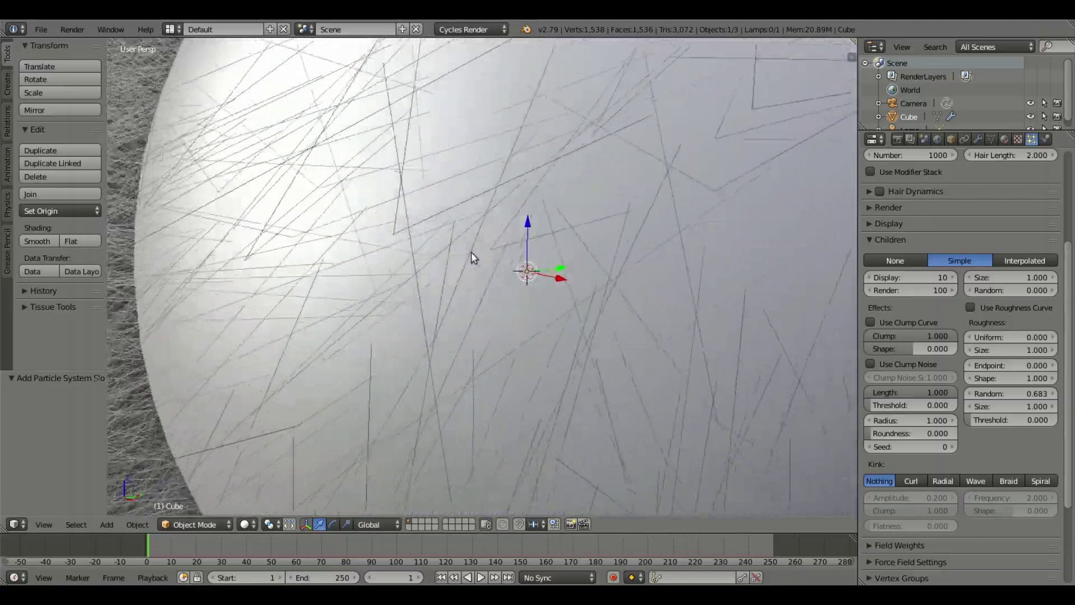
{"action": "scroll", "coordinate": [769, 290], "scroll_direction": "down", "scroll_amount": 4}
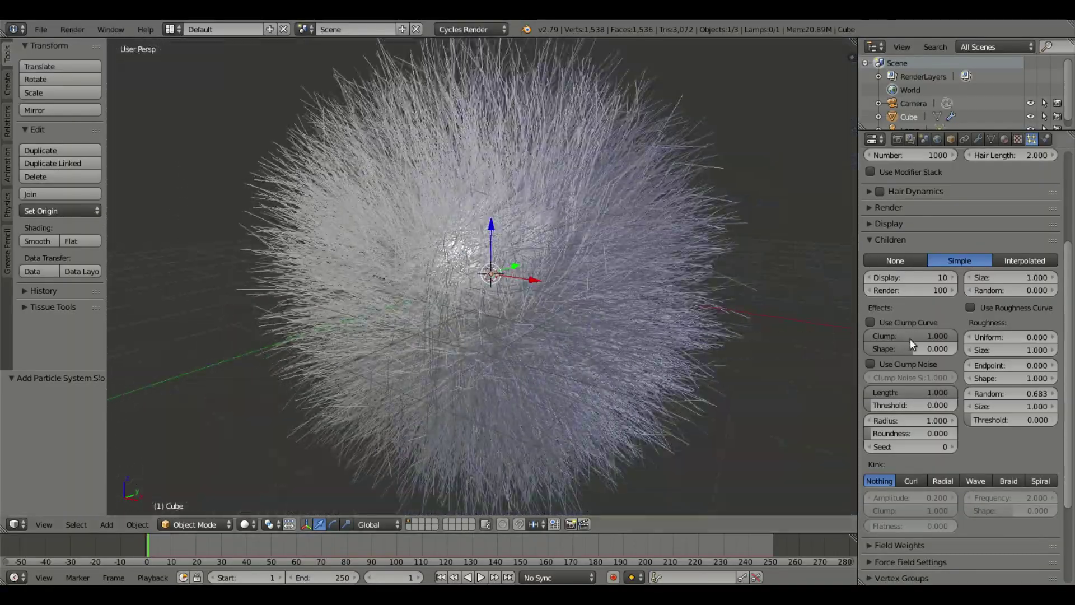
{"action": "mouse_move", "coordinate": [947, 336]}
{"action": "left_mouse_down"}
{"action": "mouse_move", "coordinate": [874, 336]}
{"action": "mouse_move", "coordinate": [949, 340]}
{"action": "left_mouse_up"}
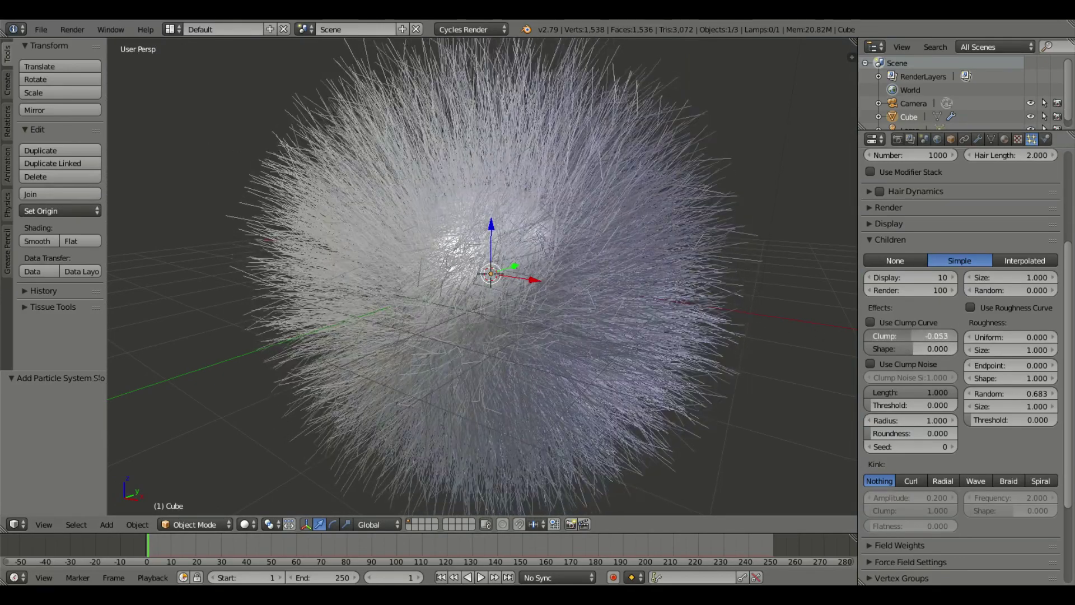
{"action": "scroll", "coordinate": [422, 284], "scroll_direction": "down", "scroll_amount": 4}
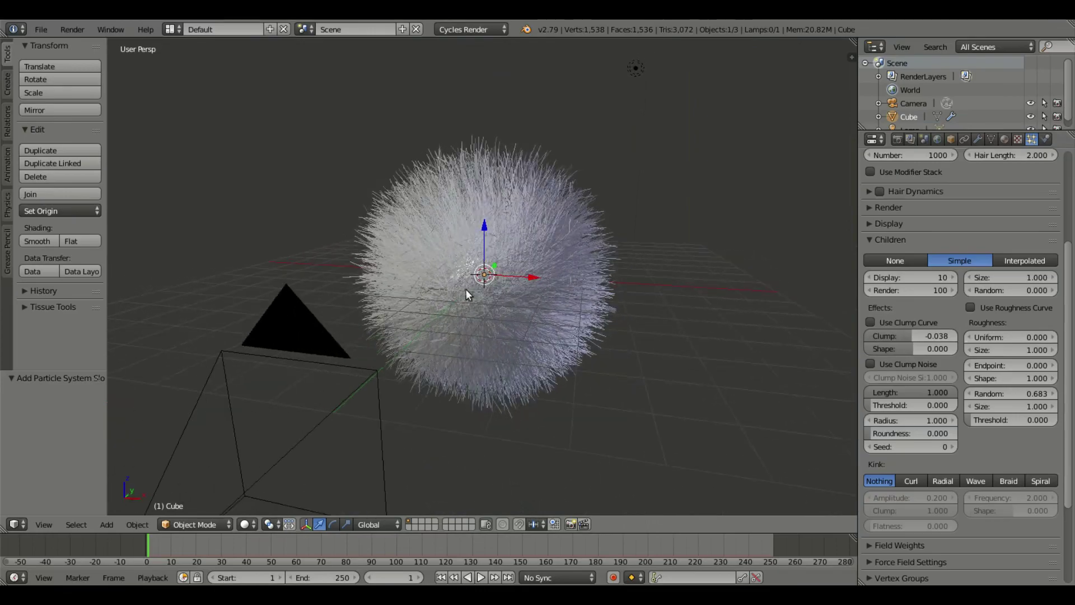
Step: Set curl kink frequency to 2.644, shape to 0.580 and flatness to 0.481
{"action": "middle_click_drag", "start_coordinate": [329, 256], "coordinate": [391, 274]}
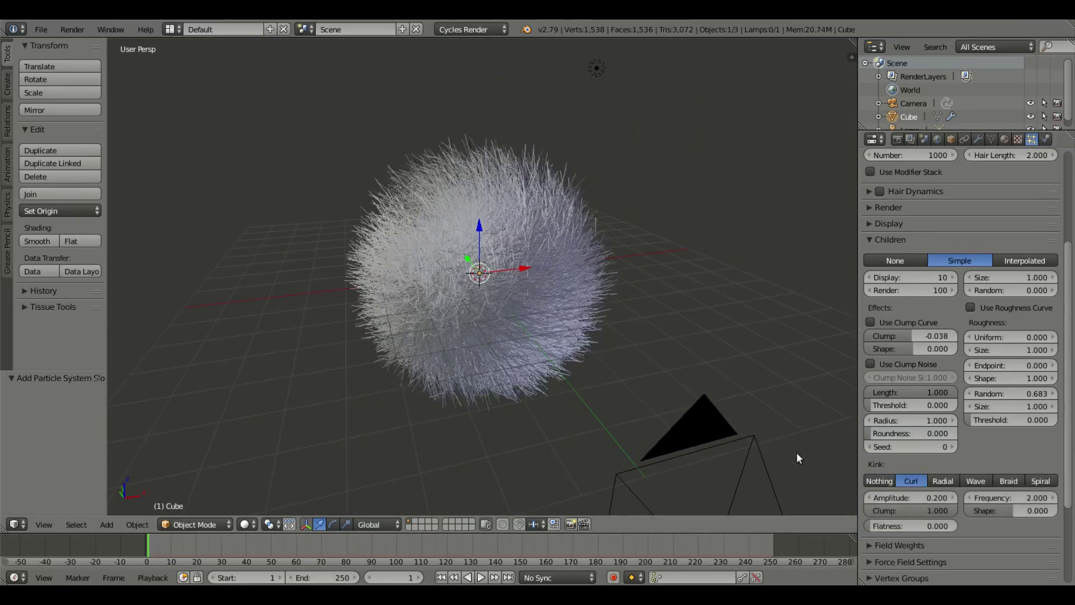
{"action": "scroll", "coordinate": [557, 356], "scroll_direction": "up", "scroll_amount": 3}
{"action": "middle_click_drag", "start_coordinate": [558, 356], "coordinate": [623, 354]}
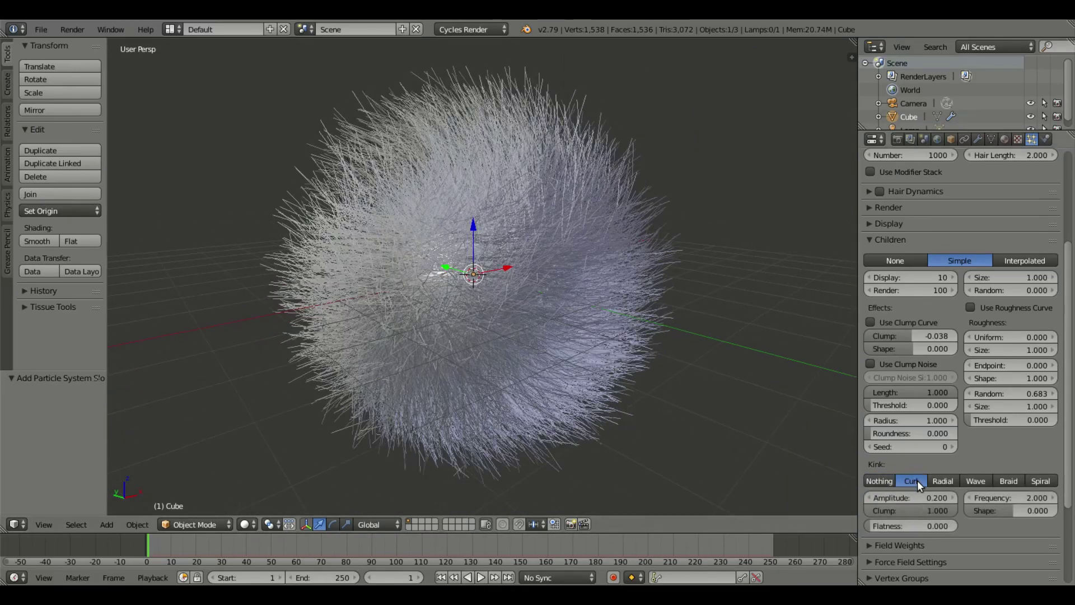
{"action": "scroll", "coordinate": [680, 432], "scroll_direction": "down", "scroll_amount": 3}
{"action": "middle_click_drag", "start_coordinate": [680, 431], "coordinate": [530, 365]}
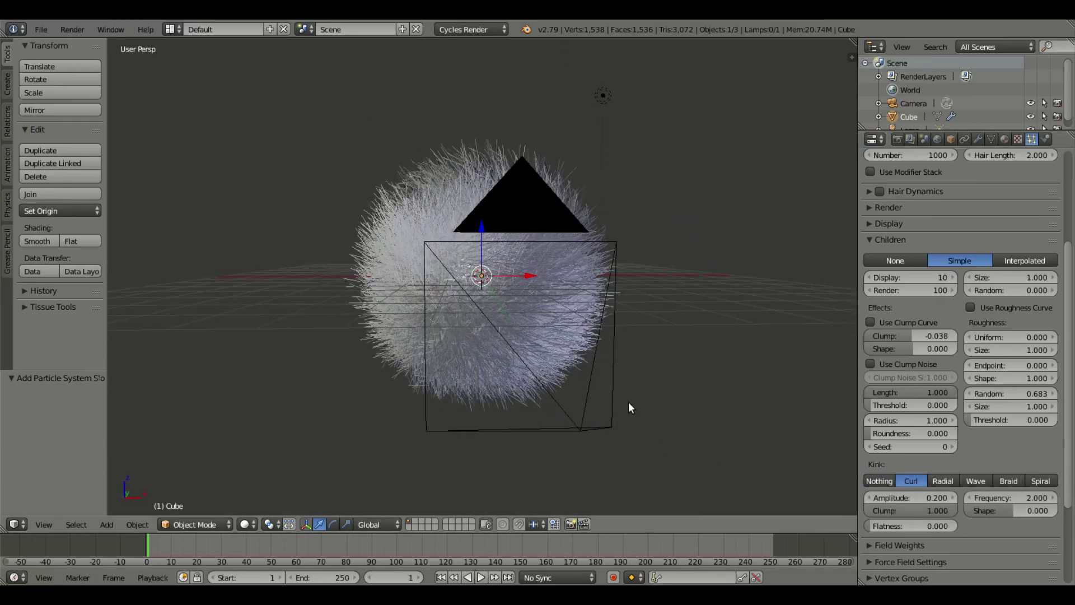
{"action": "scroll", "coordinate": [629, 407], "scroll_direction": "up", "scroll_amount": 2}
{"action": "middle_click_drag", "start_coordinate": [628, 407], "coordinate": [671, 418]}
{"action": "left_click_drag", "start_coordinate": [1003, 497], "coordinate": [1027, 510]}
{"action": "middle_click_drag", "start_coordinate": [636, 413], "coordinate": [787, 479]}
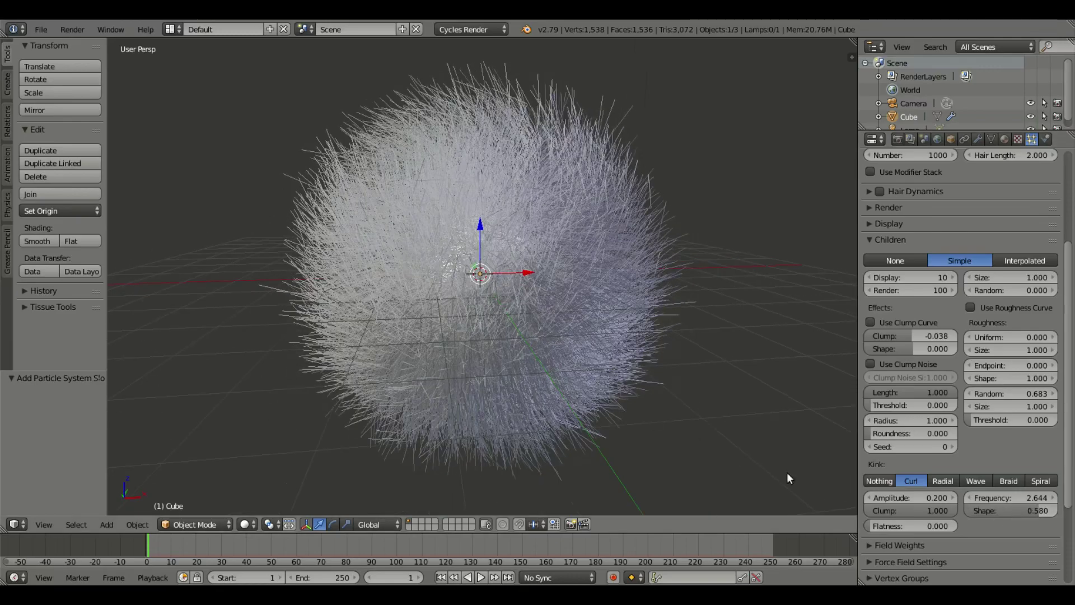
{"action": "left_click_drag", "start_coordinate": [908, 525], "coordinate": [928, 526]}
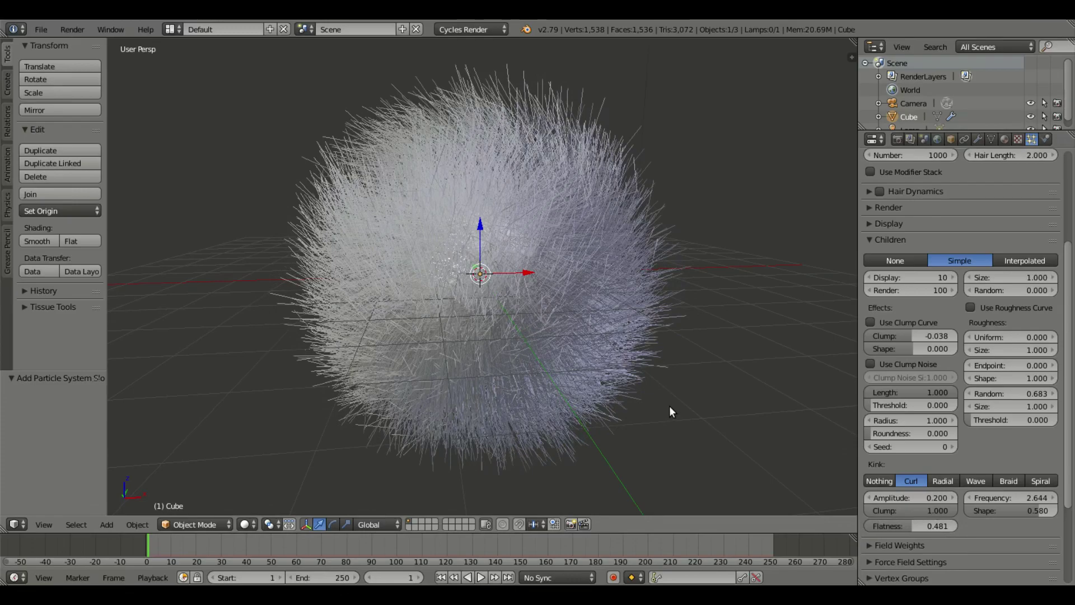
Step: Move the lamp -1.663 along the Y axis
{"action": "key", "text": "KP_0"}
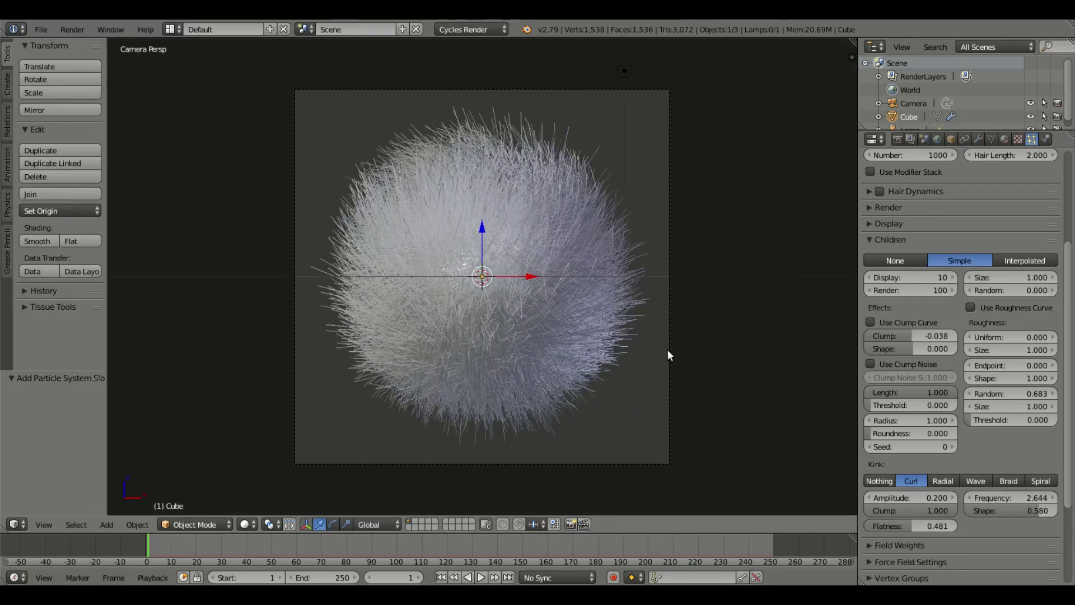
{"action": "right_click", "coordinate": [667, 348]}
{"action": "middle_click_drag", "start_coordinate": [627, 148], "coordinate": [628, 240]}
{"action": "right_click", "coordinate": [663, 195]}
{"action": "key", "text": "g"}
{"action": "key", "text": "y"}
{"action": "left_click", "coordinate": [499, 250]}
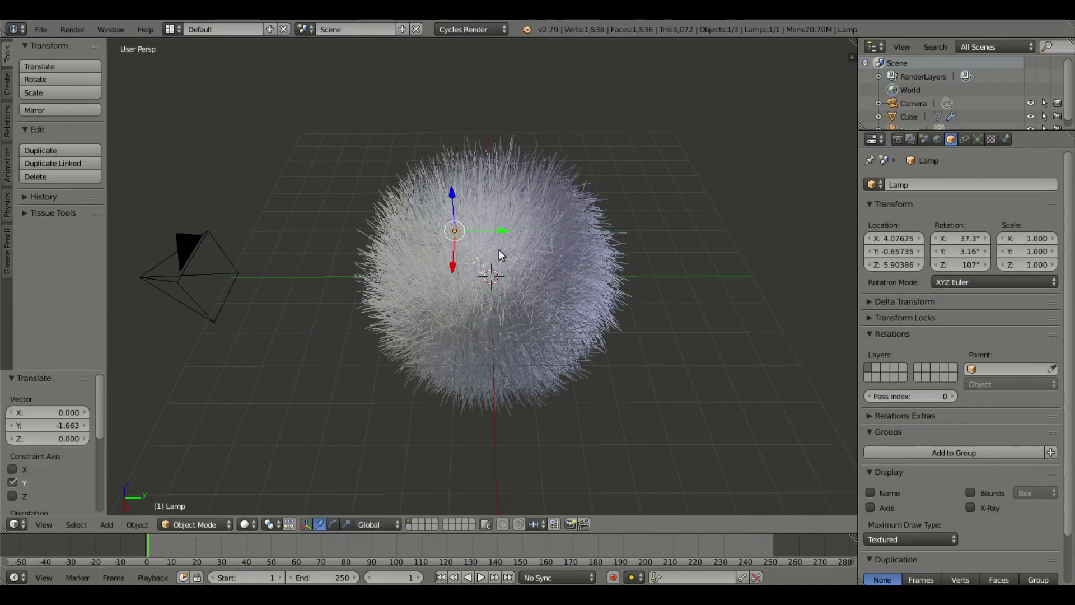
Step: Change the lamp type from Point to Sun and return to camera view
{"action": "left_click", "coordinate": [979, 139]}
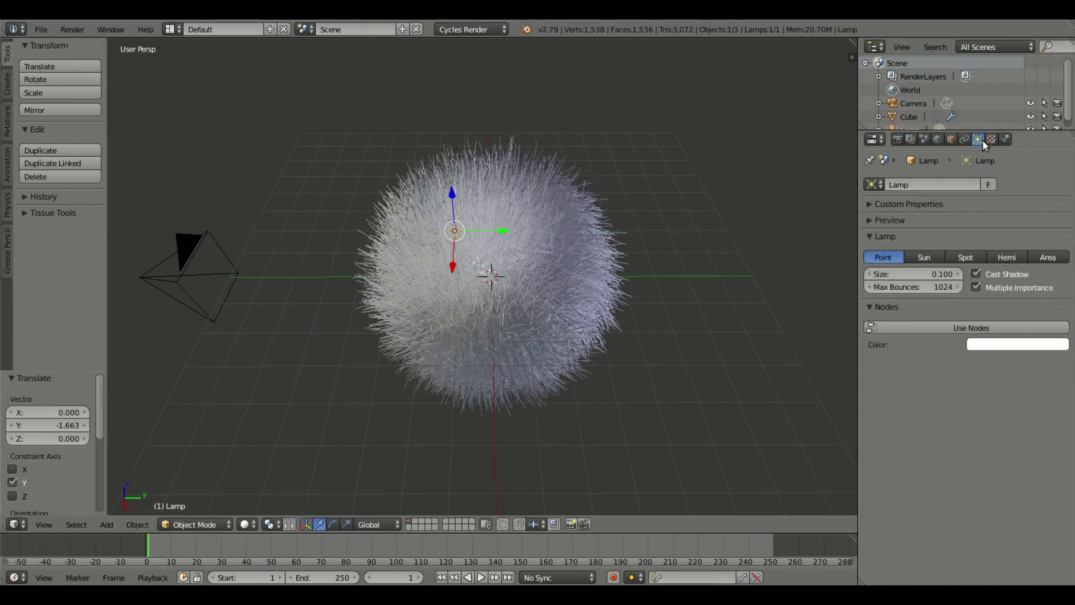
{"action": "left_click", "coordinate": [929, 256]}
{"action": "middle_click_drag", "start_coordinate": [463, 213], "coordinate": [563, 163]}
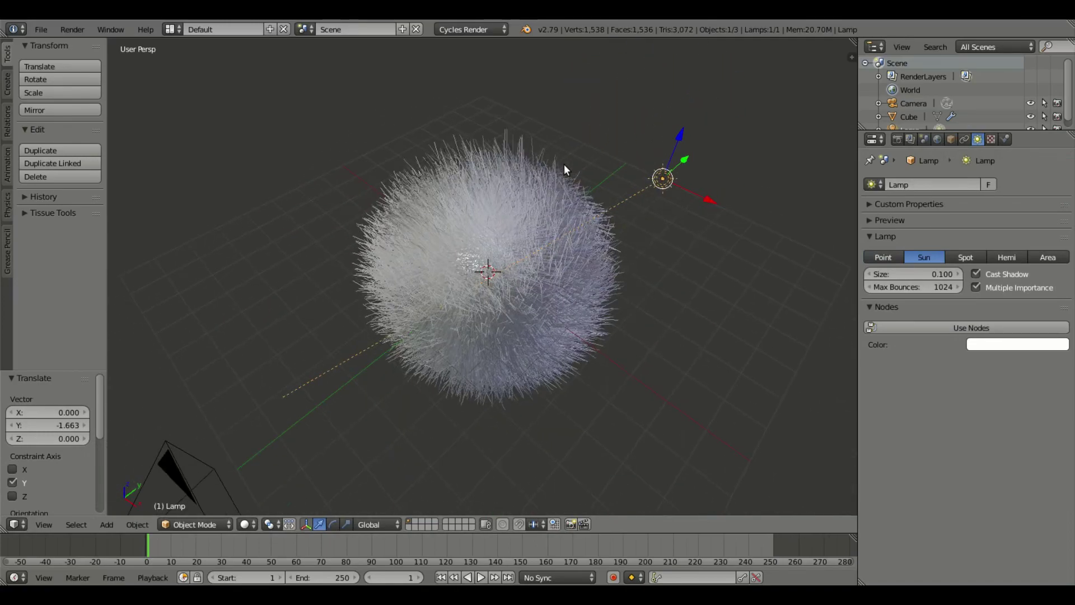
{"action": "key", "text": "KP_0"}
Step: Drive the world colour with a Sky Texture node and preview in Rendered shading
{"action": "left_click", "coordinate": [937, 139]}
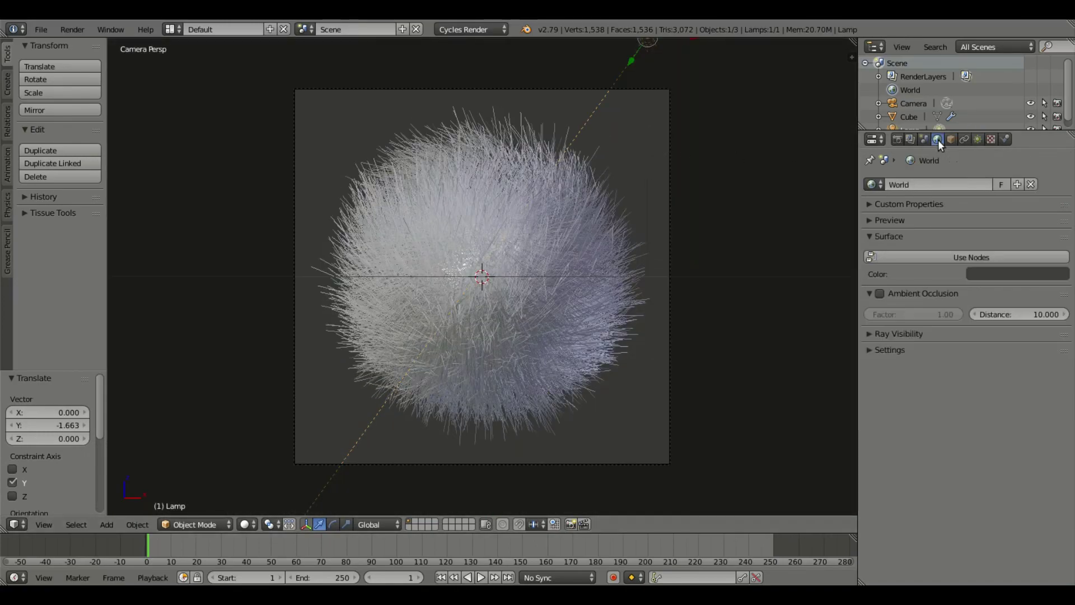
{"action": "left_click", "coordinate": [997, 258]}
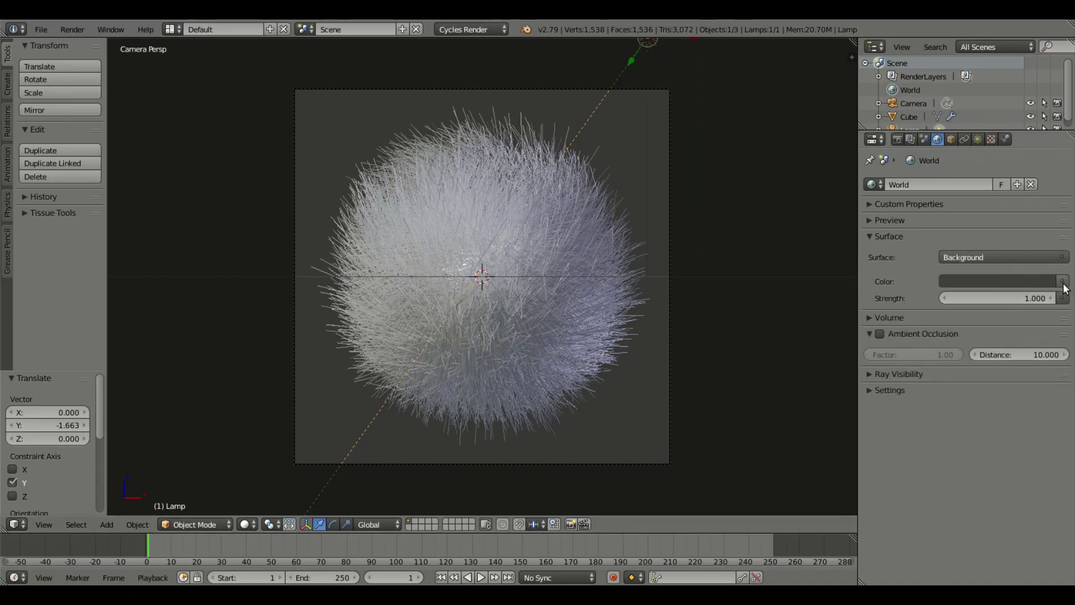
{"action": "left_click", "coordinate": [1060, 281]}
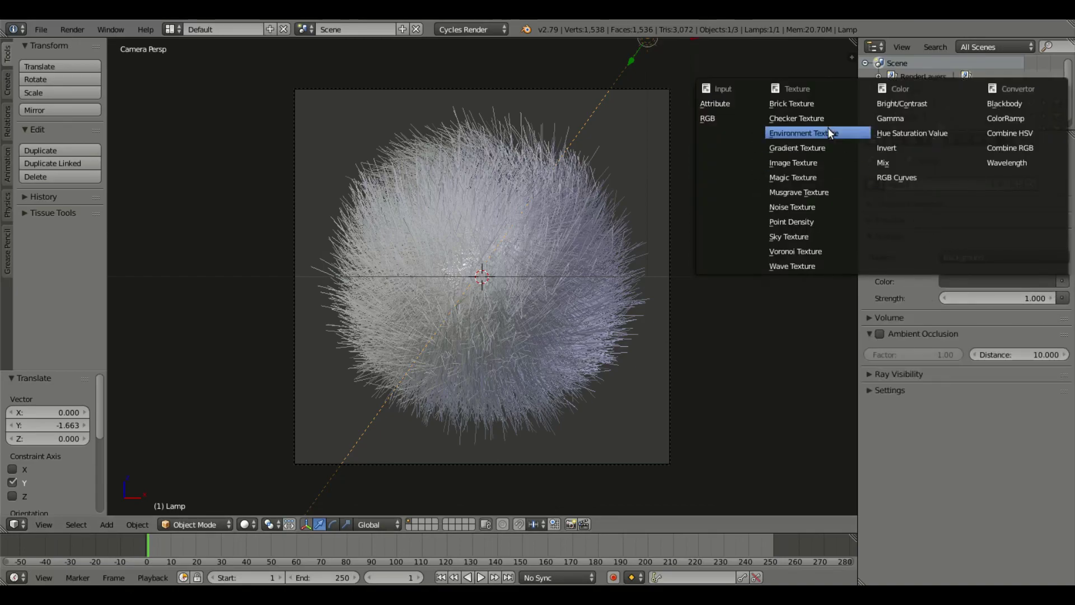
{"action": "left_click", "coordinate": [819, 237]}
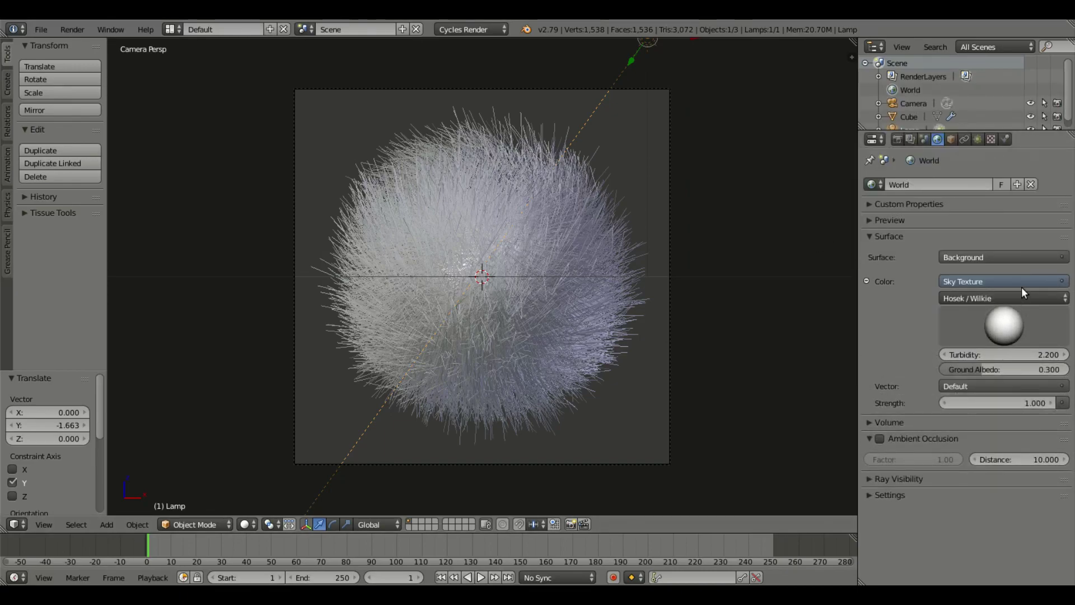
{"action": "left_click", "coordinate": [240, 525]}
{"action": "left_click", "coordinate": [277, 428]}
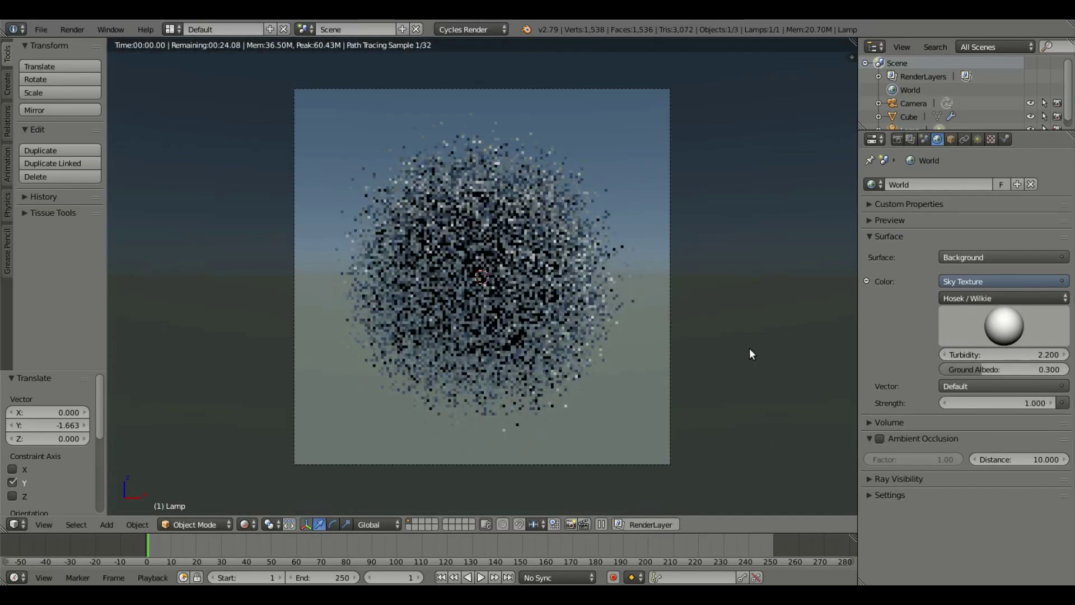
Step: Set the sky Turbidity to 4.800 and Strength to 2.000
{"action": "left_click", "coordinate": [1012, 354]}
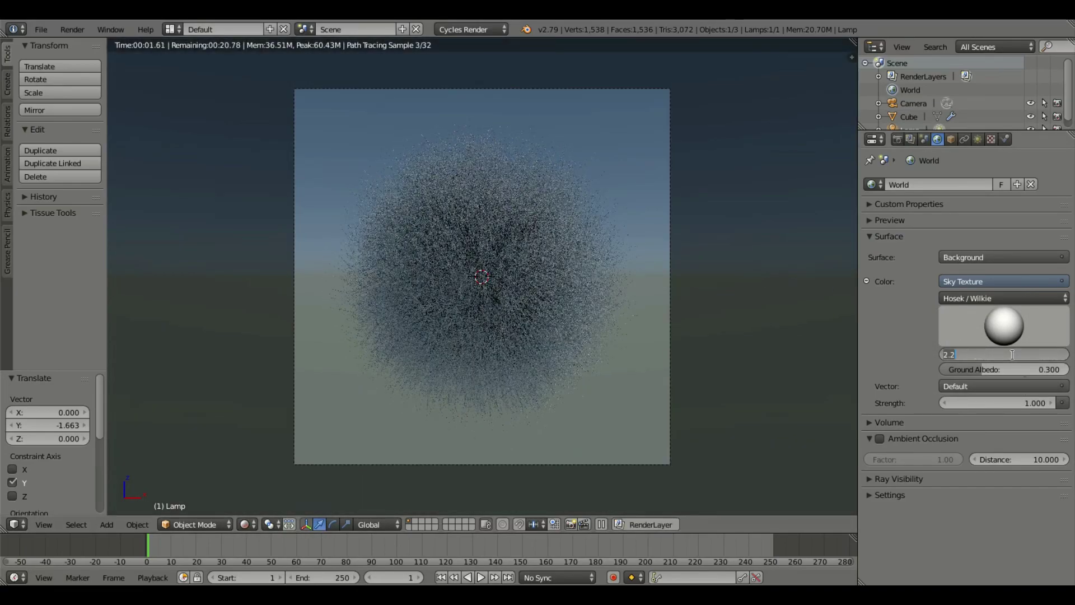
{"action": "left_click", "coordinate": [911, 401]}
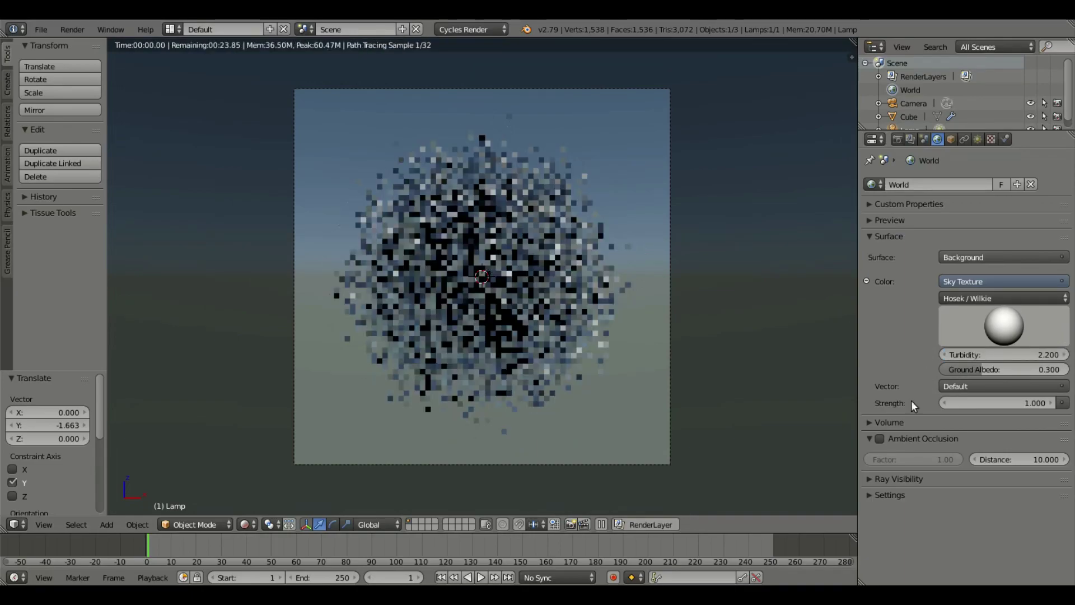
{"action": "left_click_drag", "start_coordinate": [968, 355], "coordinate": [1007, 355]}
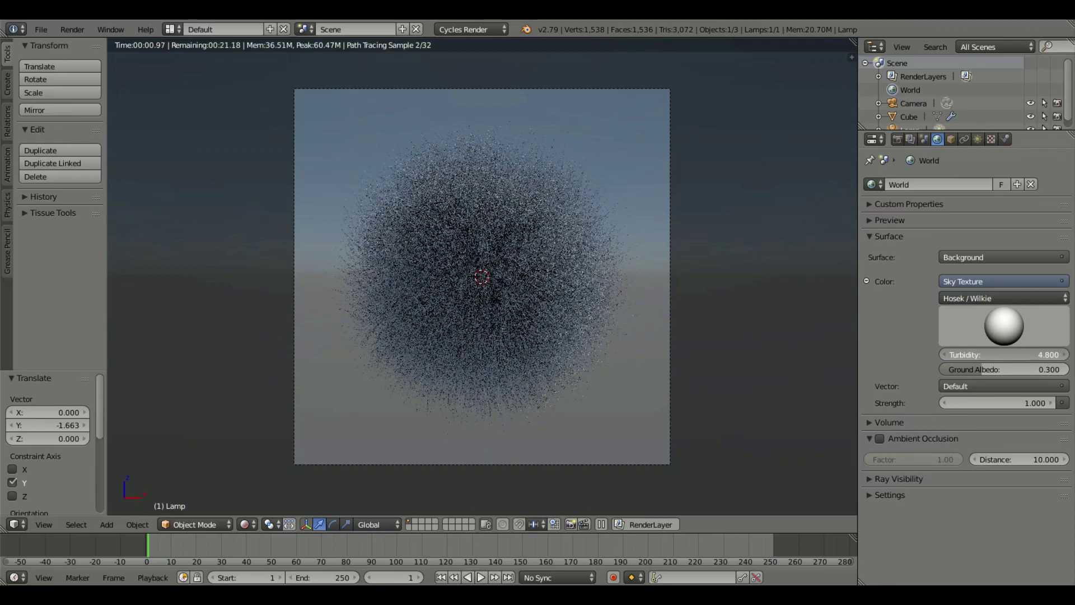
{"action": "left_click", "coordinate": [1007, 403]}
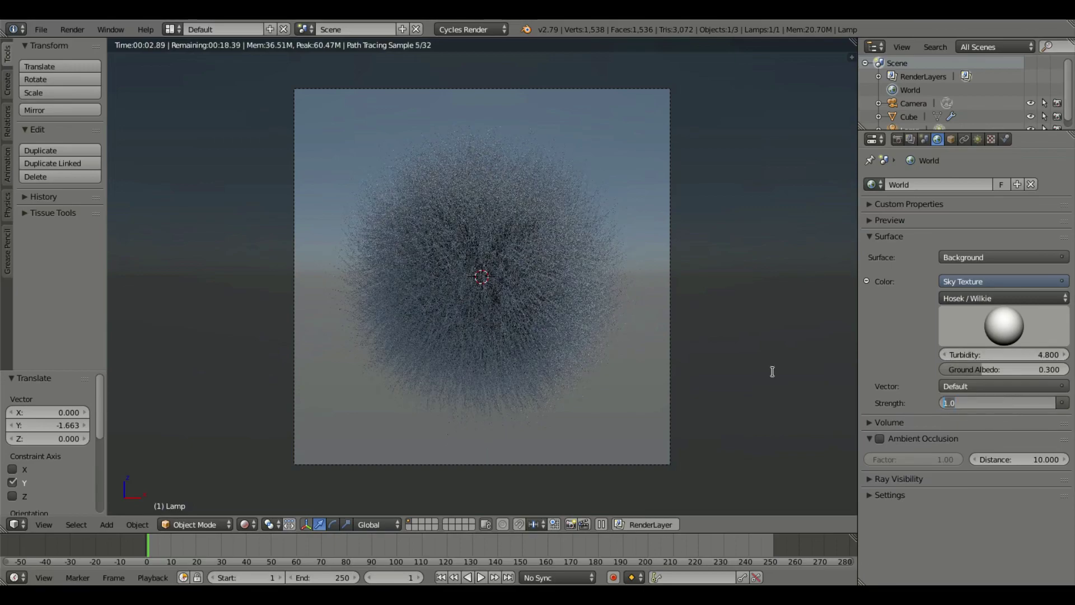
{"action": "type", "text": "2"}
{"action": "key", "text": "Return"}
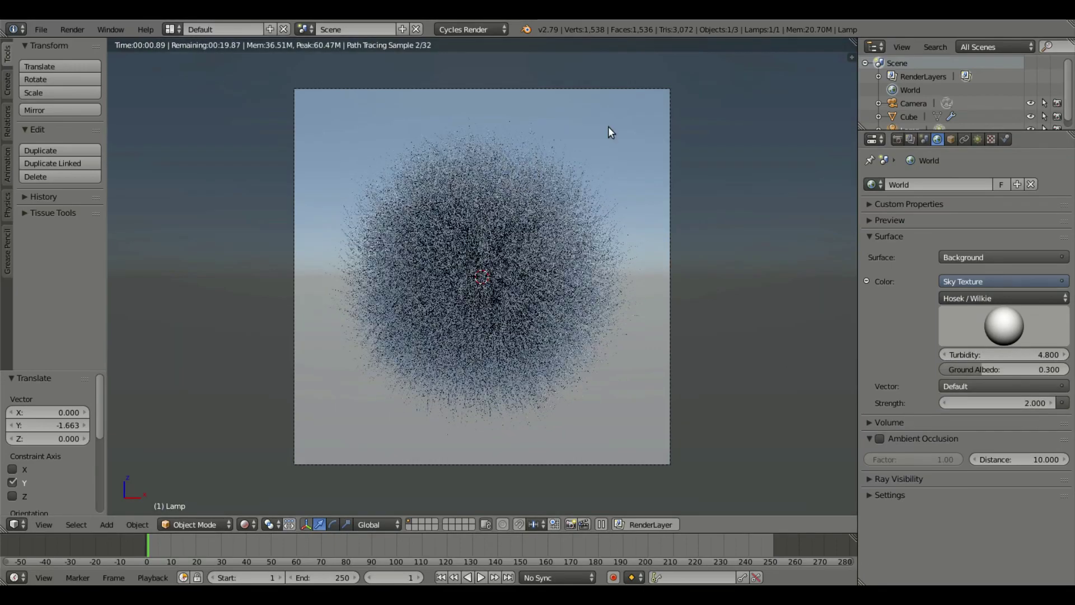
Step: Give the fur ball's node-based material a light cyan-blue colour, discarding a magenta try
{"action": "right_click", "coordinate": [521, 224]}
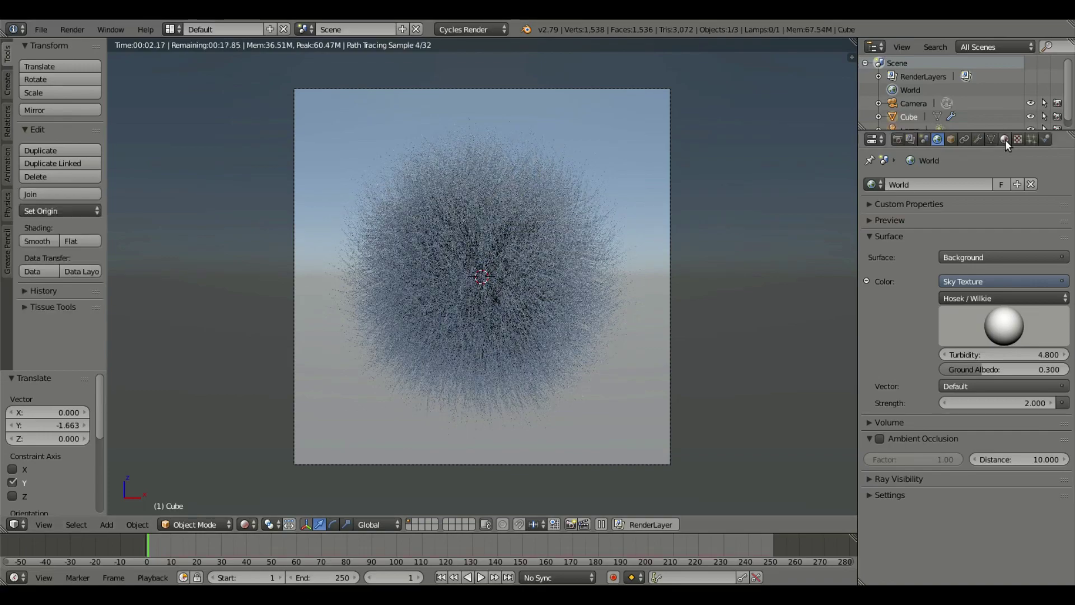
{"action": "left_click", "coordinate": [1004, 139]}
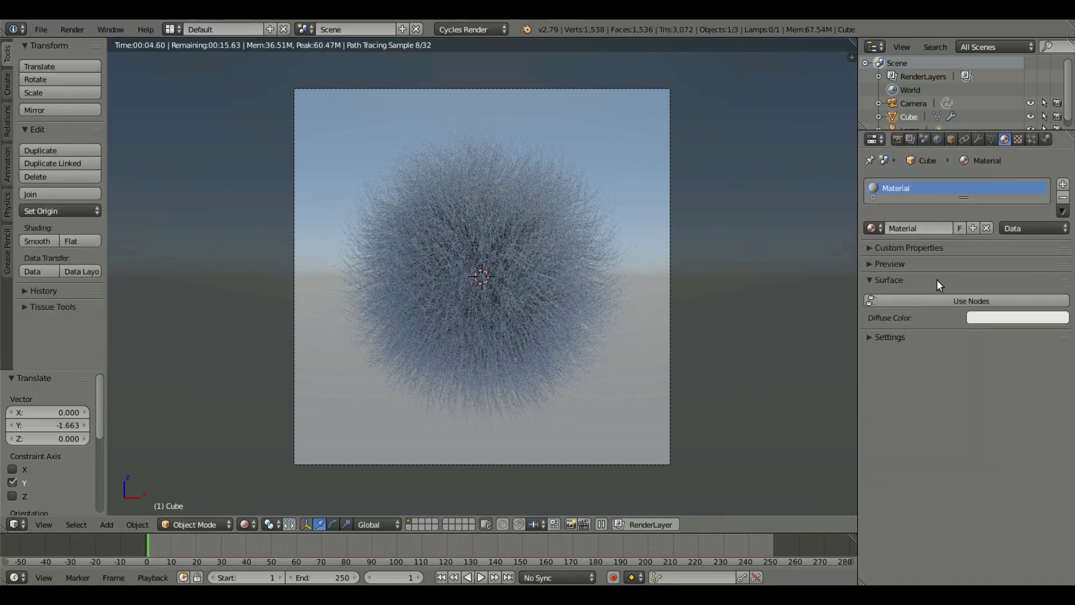
{"action": "left_click", "coordinate": [968, 297]}
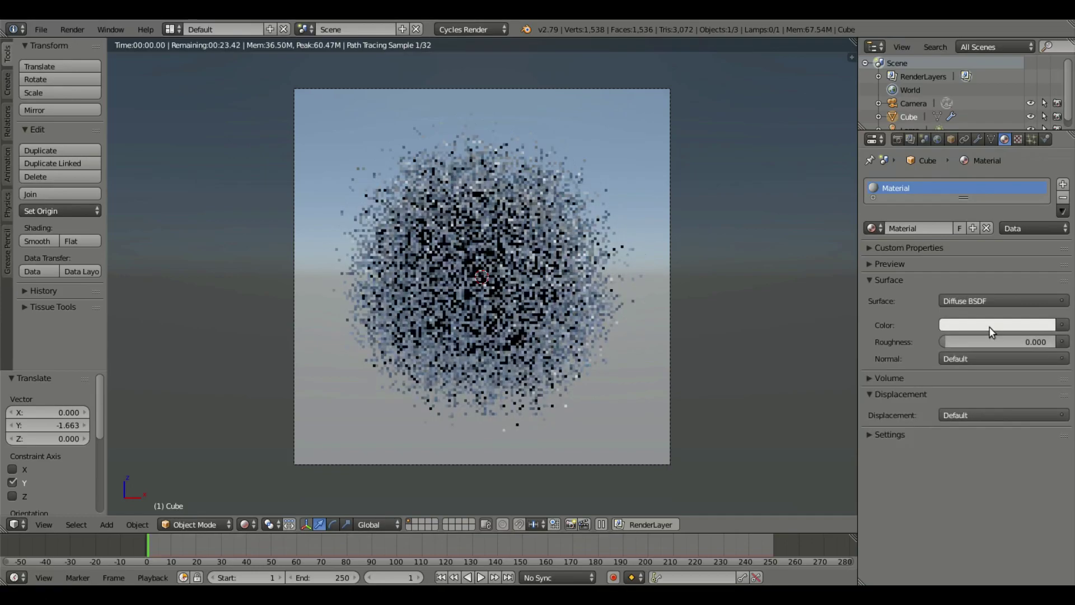
{"action": "left_click", "coordinate": [991, 328]}
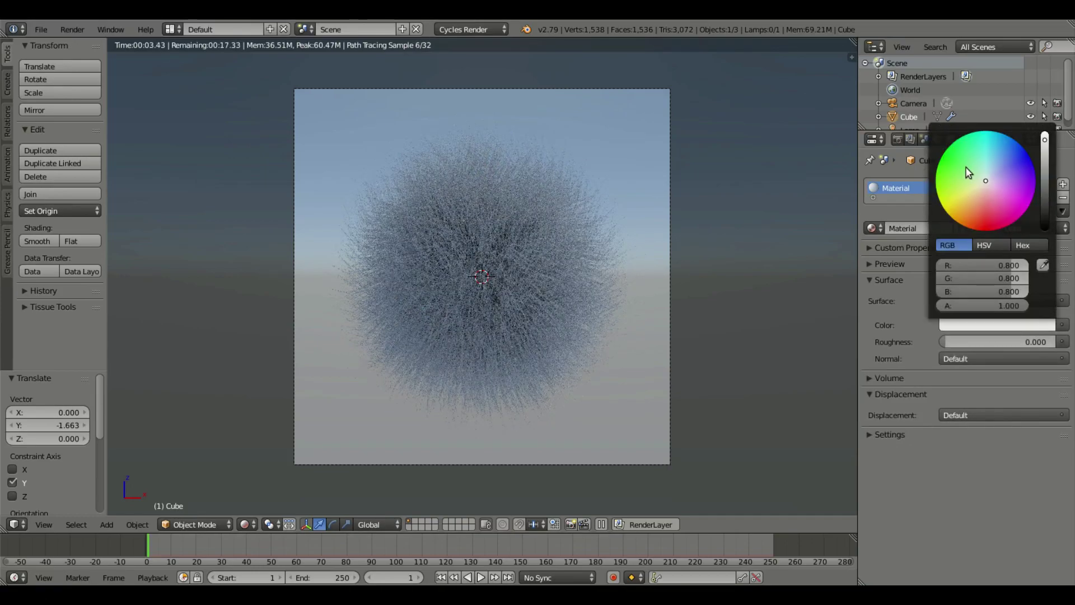
{"action": "left_click", "coordinate": [994, 146]}
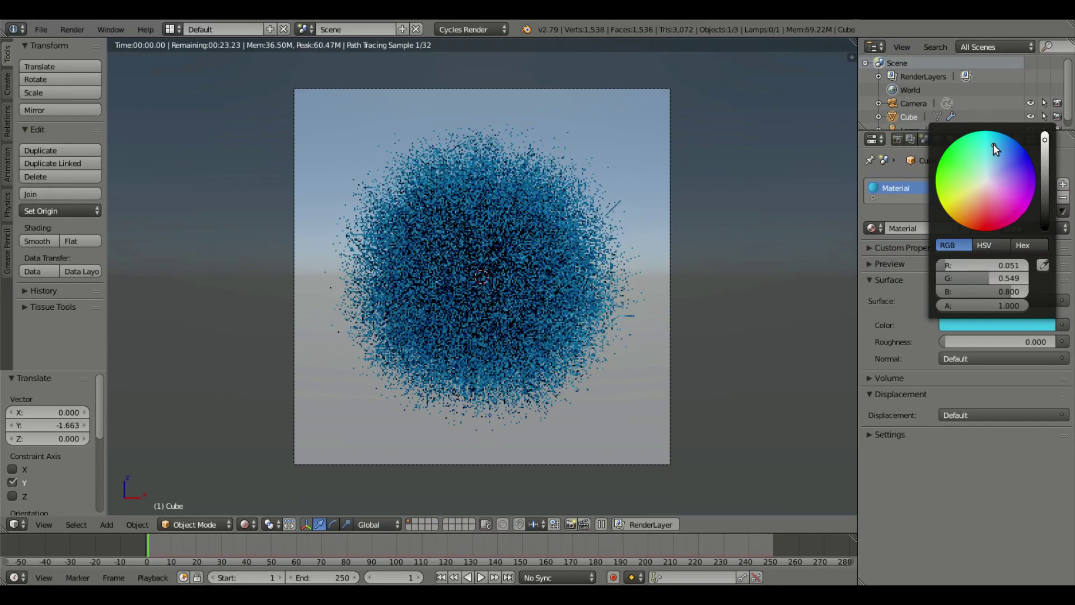
{"action": "left_click_drag", "start_coordinate": [993, 143], "coordinate": [1018, 192]}
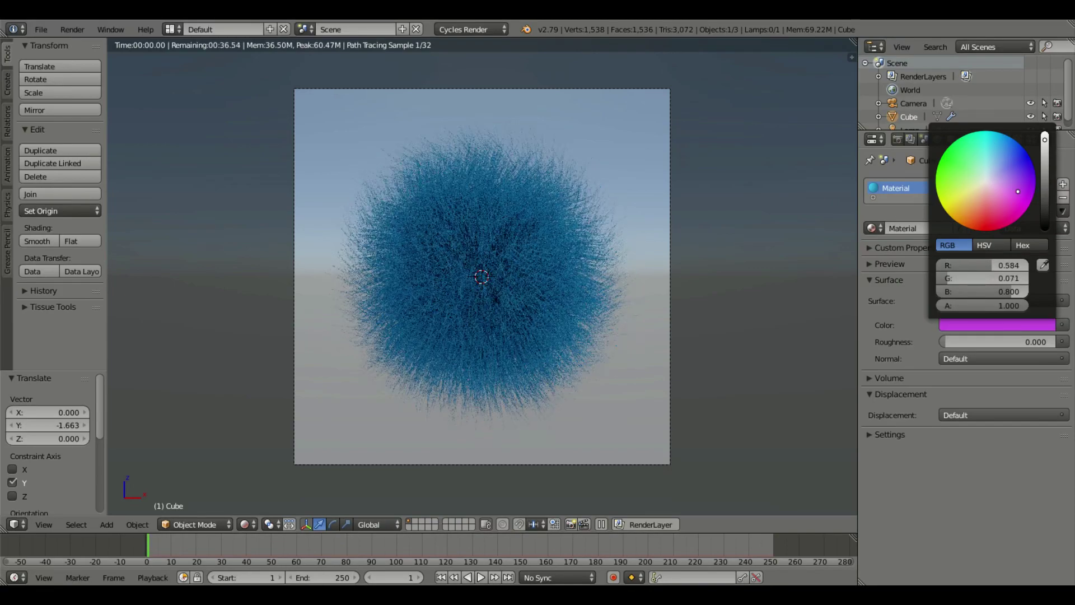
{"action": "key", "text": "Escape"}
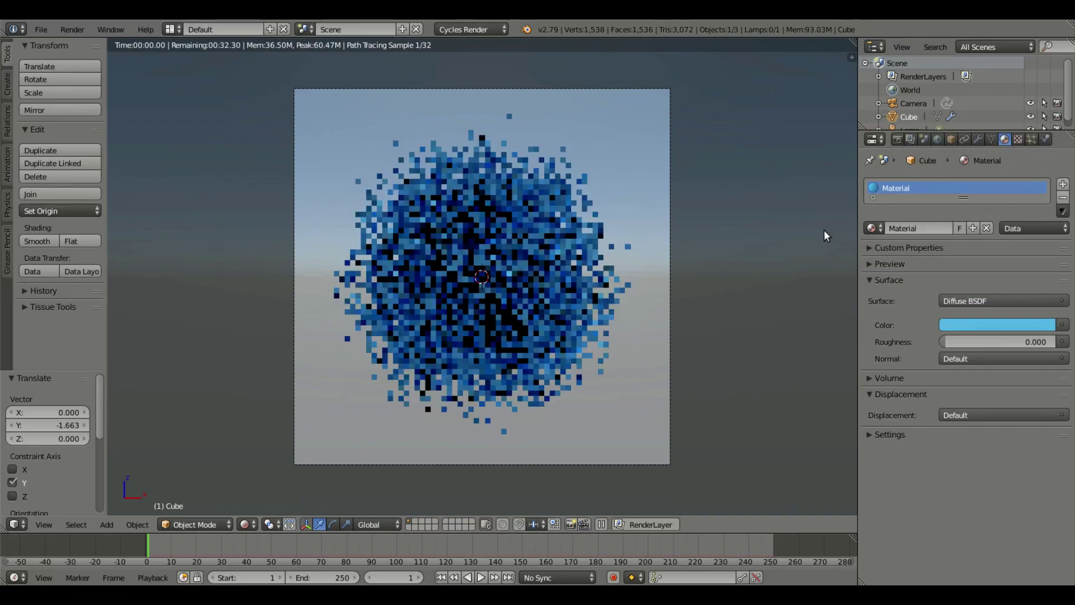
{"action": "left_click", "coordinate": [937, 139]}
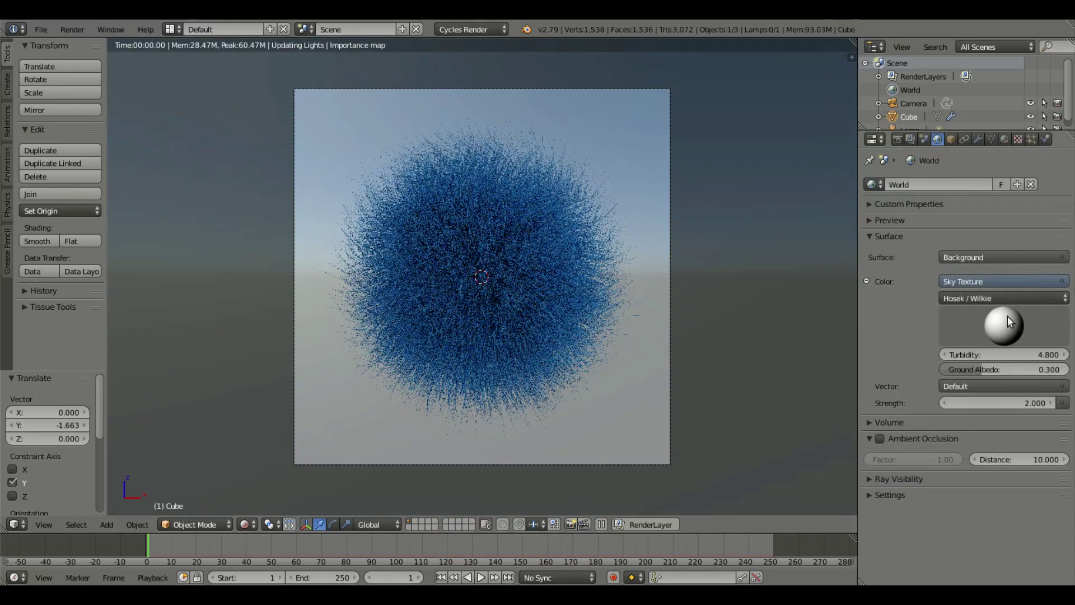
Step: Shift the Sky Texture's sun direction and clear the viewport render border
{"action": "mouse_move", "coordinate": [1007, 316]}
{"action": "left_mouse_down"}
{"action": "mouse_move", "coordinate": [1016, 325]}
{"action": "mouse_move", "coordinate": [1006, 314]}
{"action": "left_mouse_up"}
{"action": "key", "text": "ctrl+alt+b"}
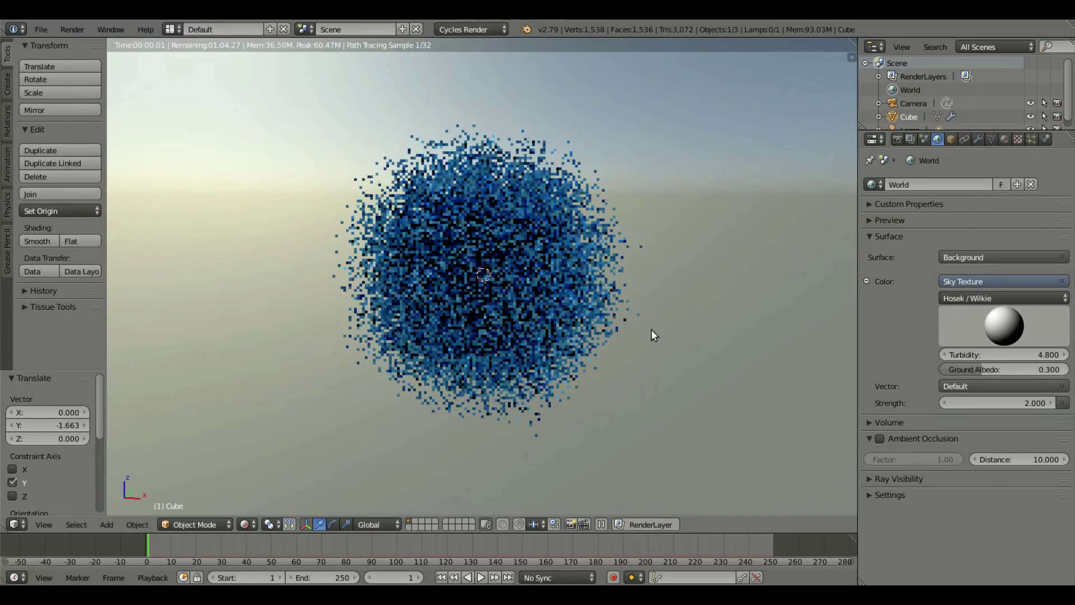
{"action": "key", "text": "shift+z"}
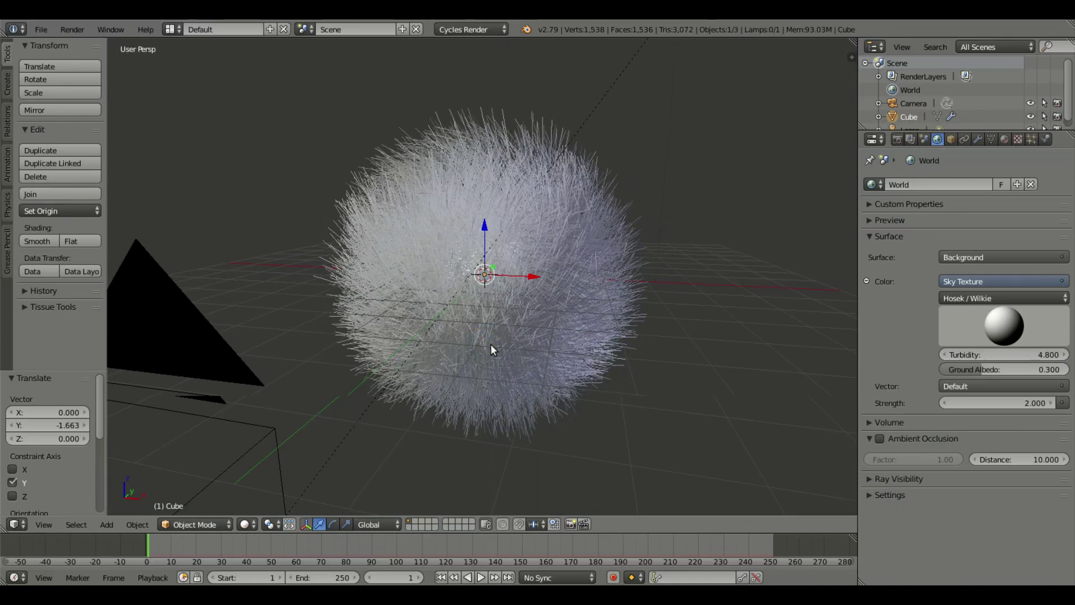
Step: Enable nodes on the sun lamp and set its emission strength to 10
{"action": "right_click", "coordinate": [624, 94]}
{"action": "scroll", "coordinate": [637, 96], "scroll_direction": "down", "scroll_amount": 3}
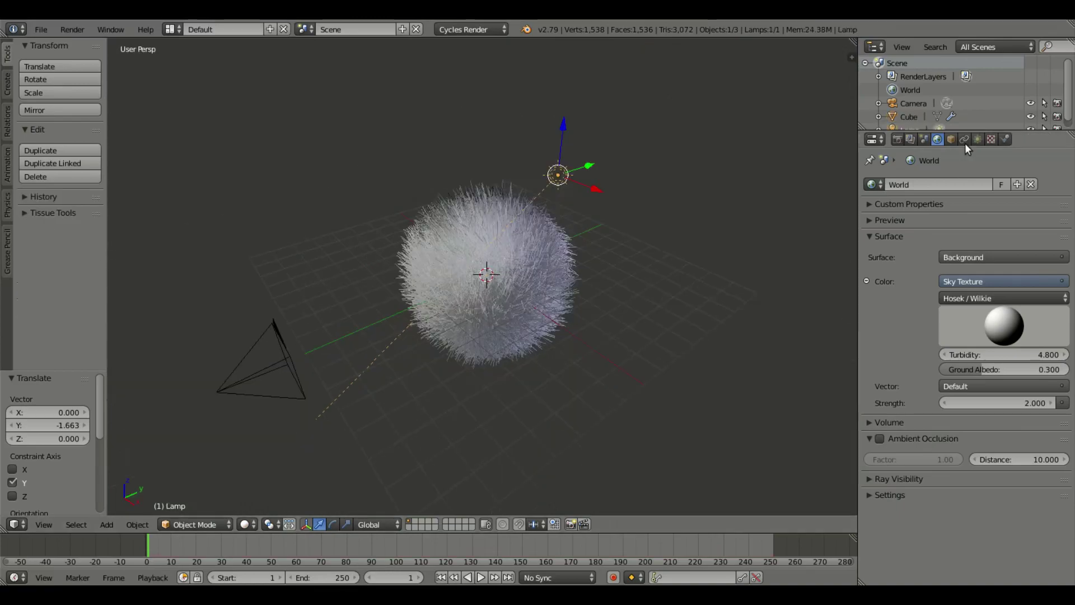
{"action": "left_click", "coordinate": [976, 139]}
{"action": "left_click", "coordinate": [999, 332]}
{"action": "left_click", "coordinate": [985, 369]}
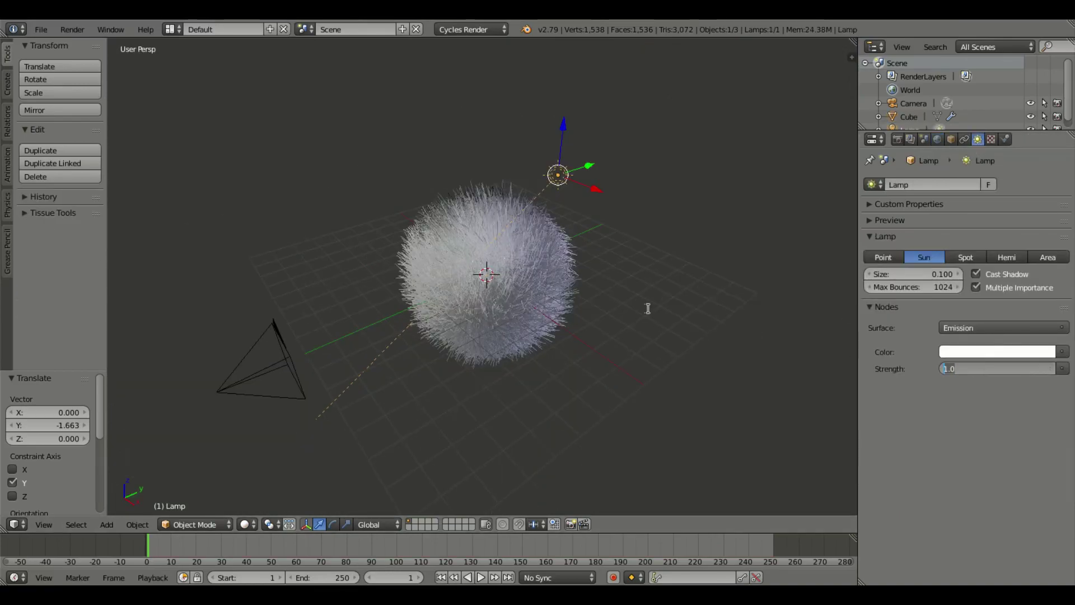
{"action": "type", "text": "10"}
{"action": "key", "text": "Return"}
Step: Show the camera view in Rendered shading
{"action": "left_click", "coordinate": [245, 524]}
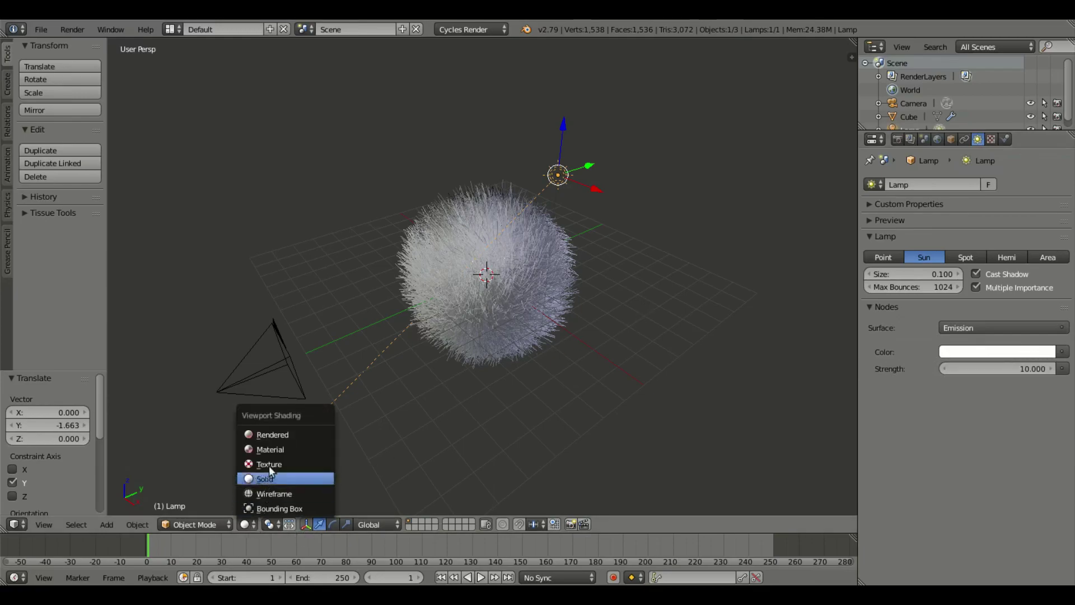
{"action": "left_click", "coordinate": [296, 433]}
{"action": "key", "text": "KP_0"}
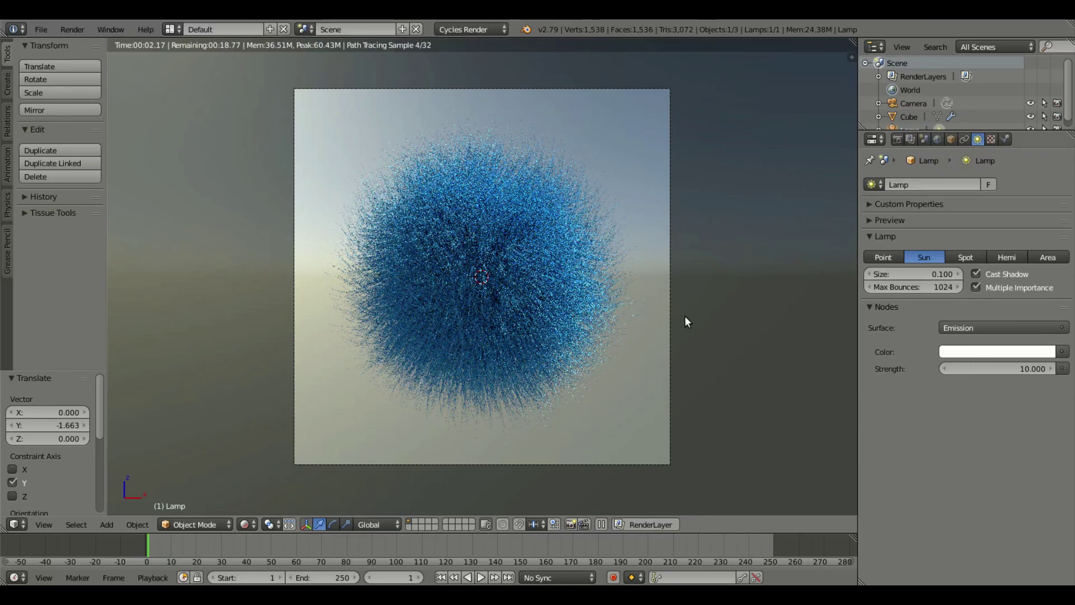
Step: Turn on Border under Dimensions and render a test still image of the furball
{"action": "left_click", "coordinate": [897, 140]}
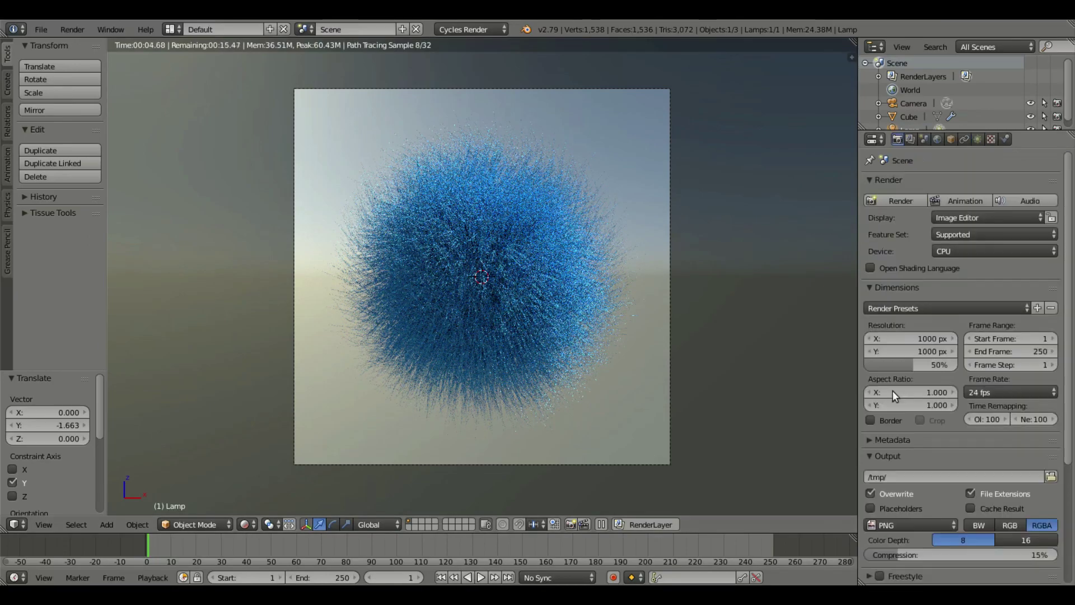
{"action": "left_click", "coordinate": [870, 420]}
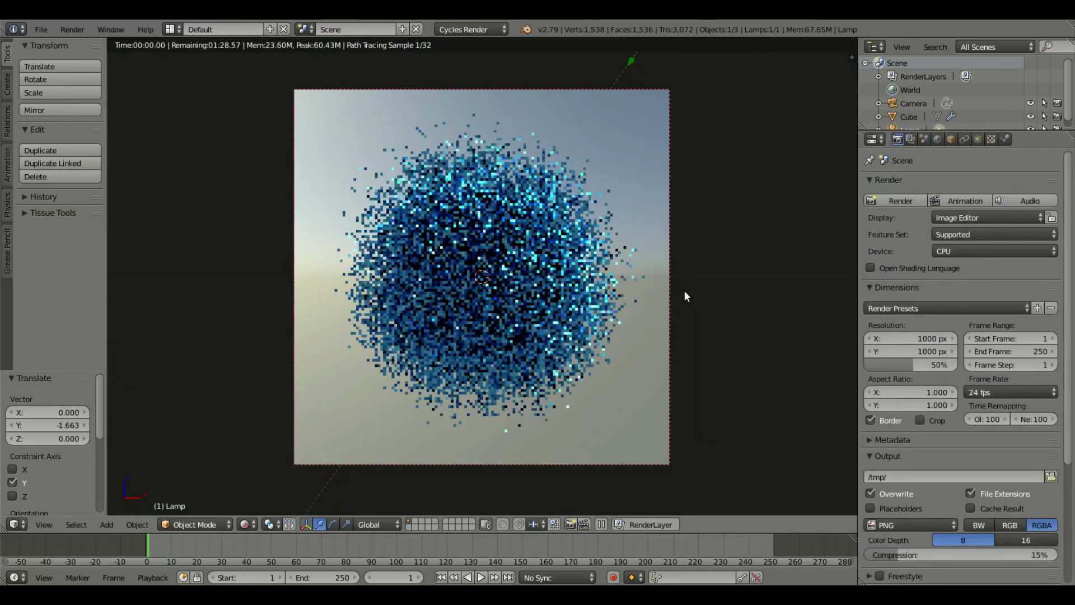
{"action": "left_click", "coordinate": [73, 29]}
{"action": "left_click", "coordinate": [91, 46]}
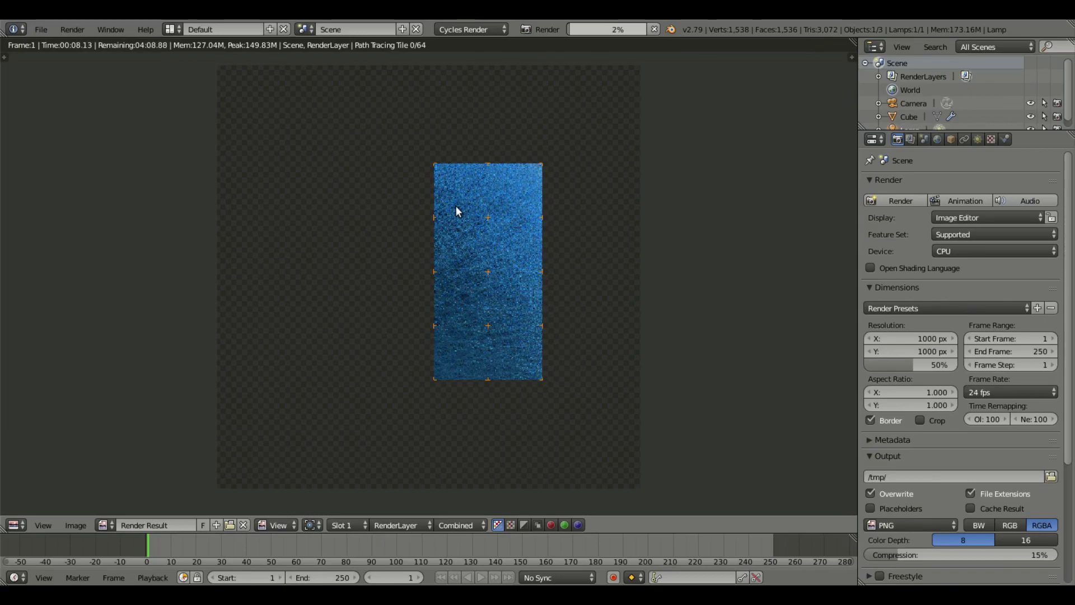
{"action": "scroll", "coordinate": [469, 341], "scroll_direction": "down", "scroll_amount": 1}
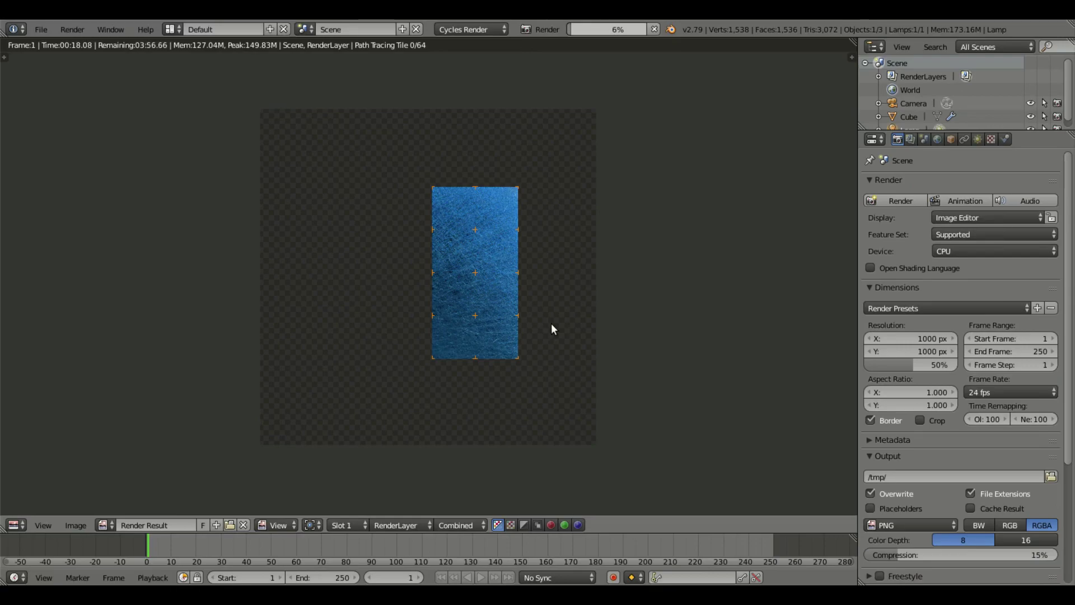
{"action": "scroll", "coordinate": [574, 324], "scroll_direction": "up", "scroll_amount": 3}
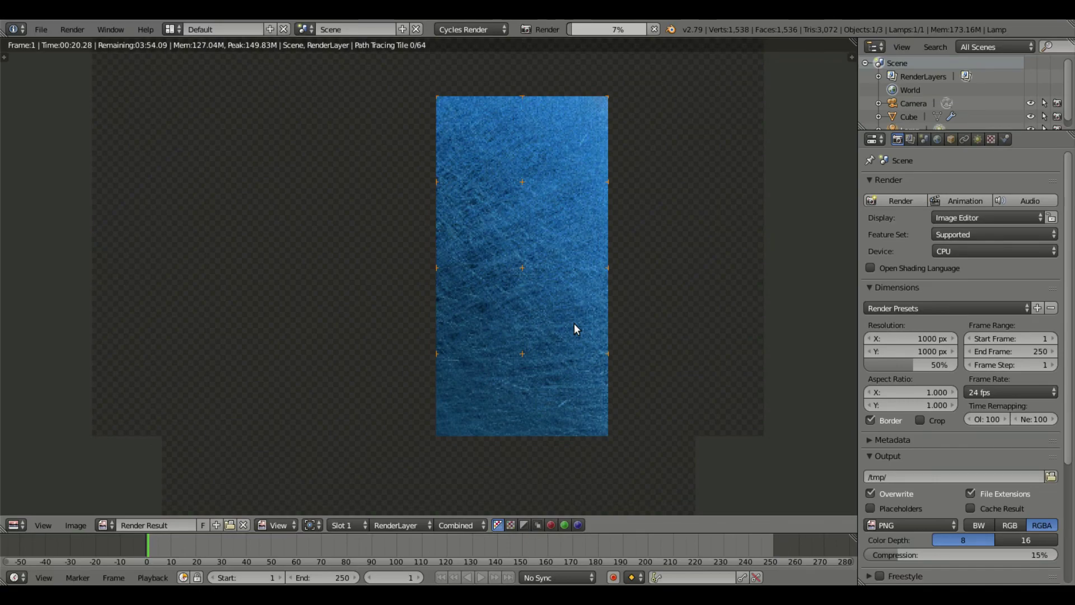
{"action": "scroll", "coordinate": [574, 324], "scroll_direction": "down", "scroll_amount": 3}
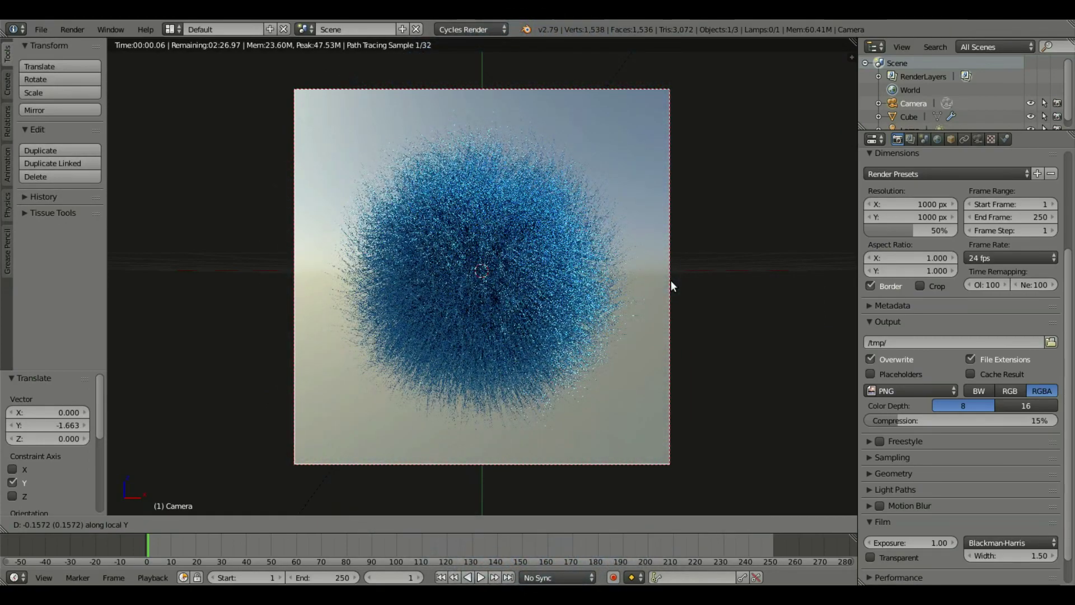
Step: Move the camera along the global Y axis so the fur ball looks smaller
{"action": "key", "text": "y"}
{"action": "key", "text": "y"}
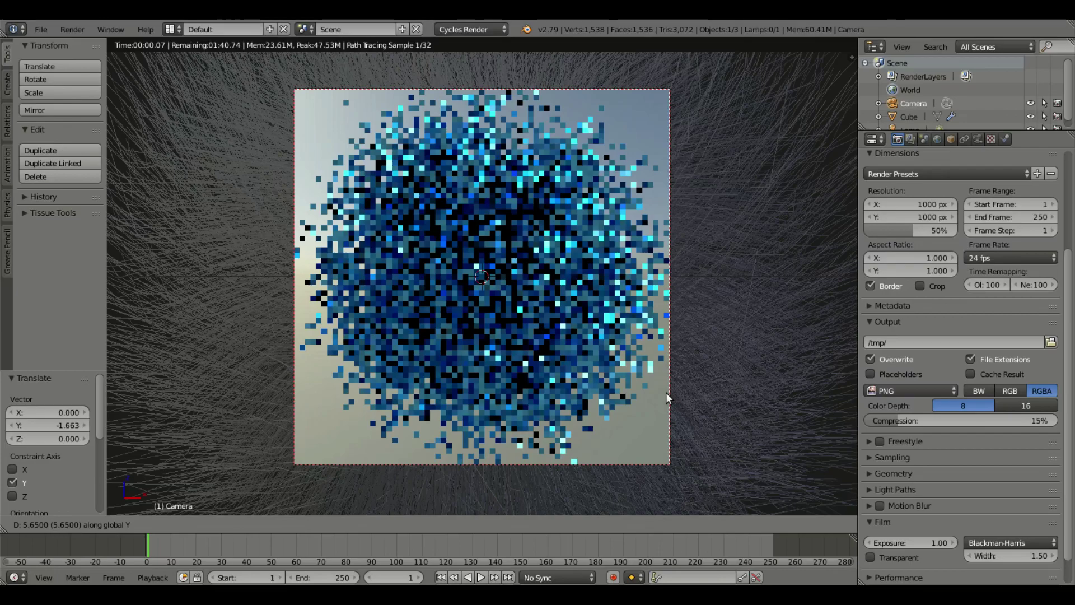
{"action": "mouse_move", "coordinate": [646, 250]}
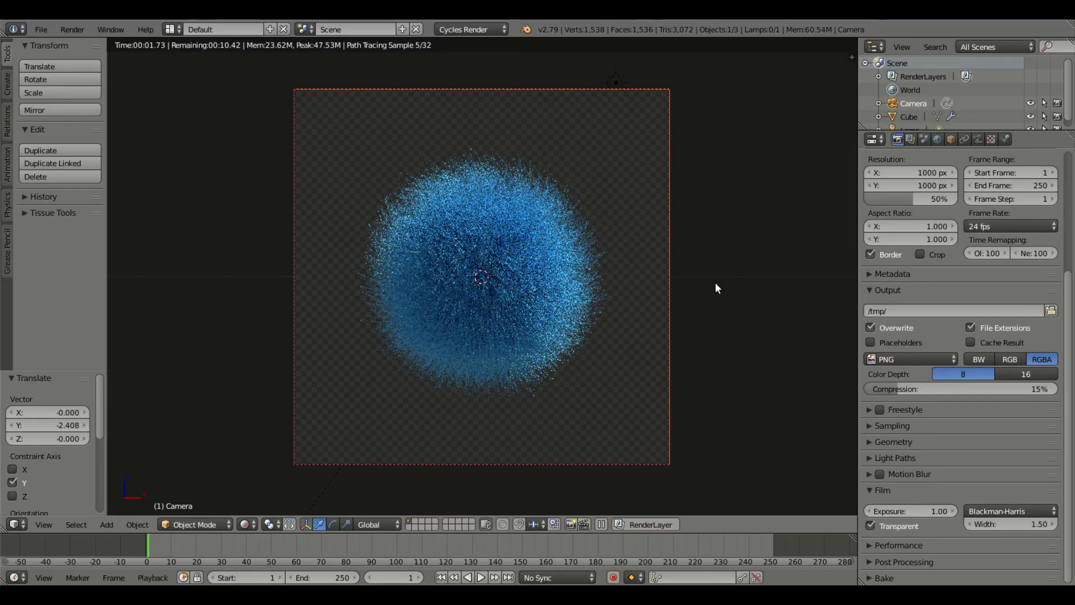
Step: Raise the render resolution scale from 50% to 100% of 1000 × 1000 px
{"action": "left_click", "coordinate": [883, 490]}
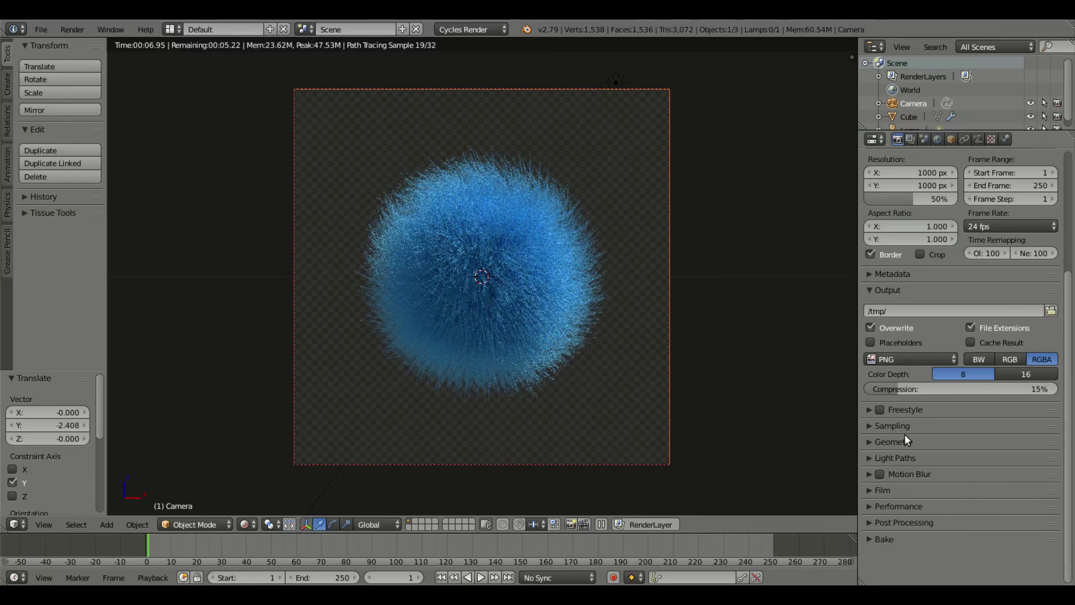
{"action": "left_click", "coordinate": [905, 433]}
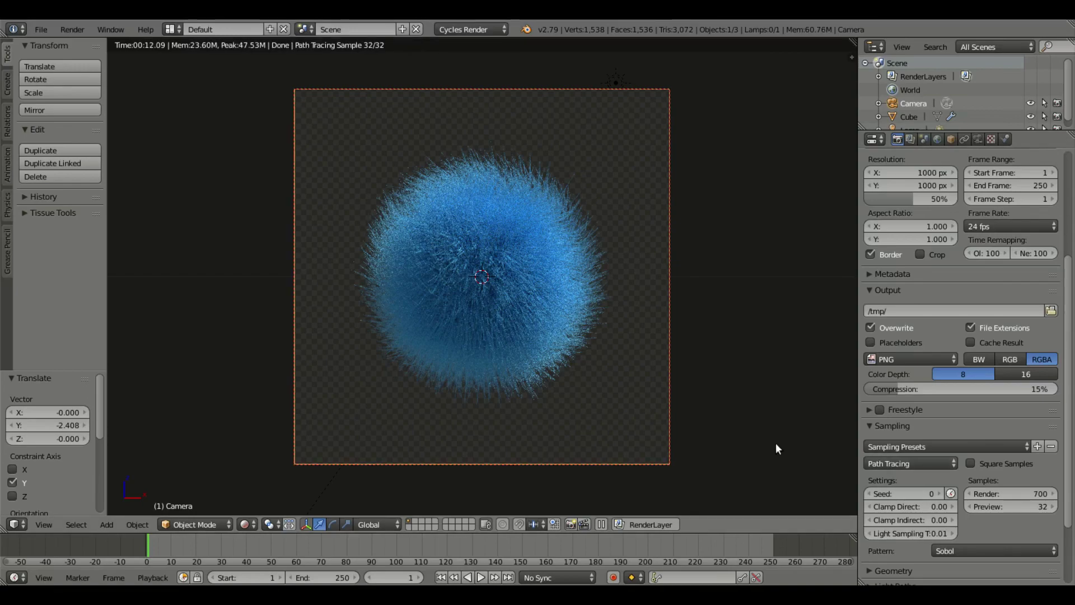
{"action": "scroll", "coordinate": [938, 330], "scroll_direction": "up", "scroll_amount": 5}
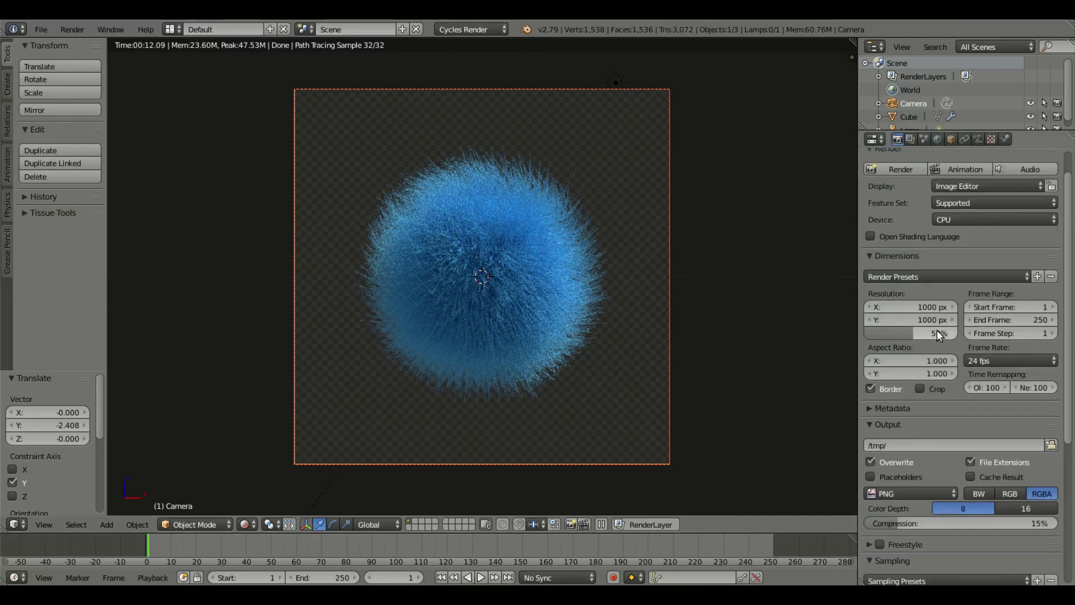
{"action": "left_click_drag", "start_coordinate": [939, 333], "coordinate": [956, 333]}
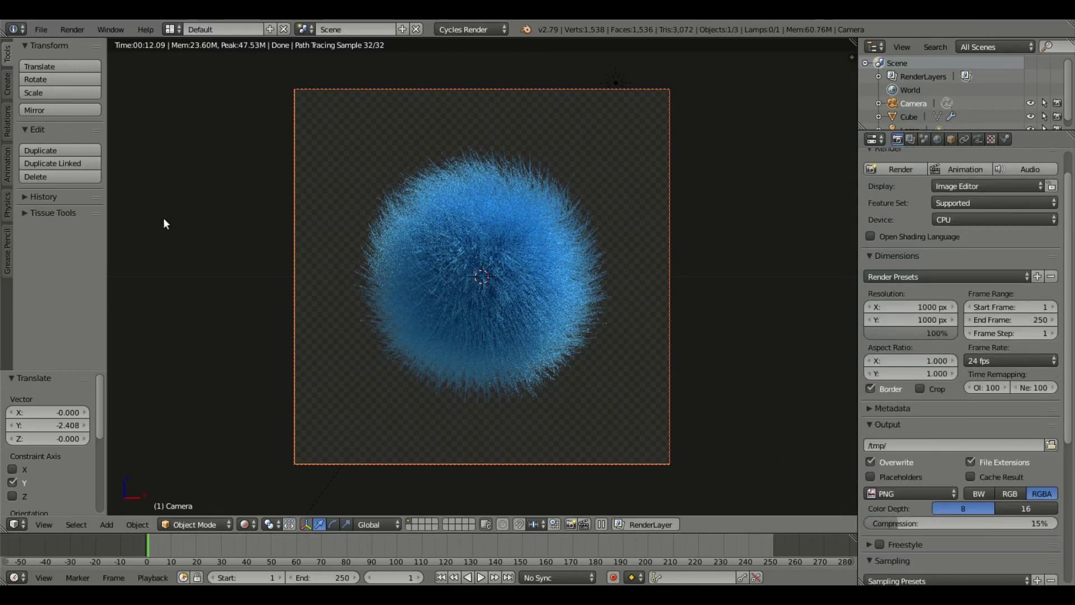